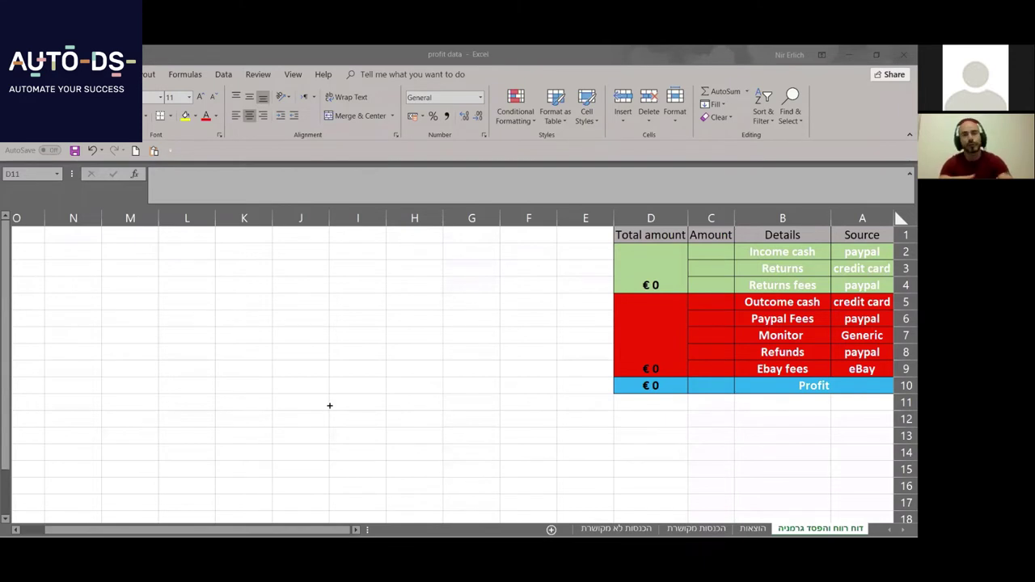
- Check the PayPal report's total amount received, 1,560.22
{"action": "key", "text": "alt+Tab"}
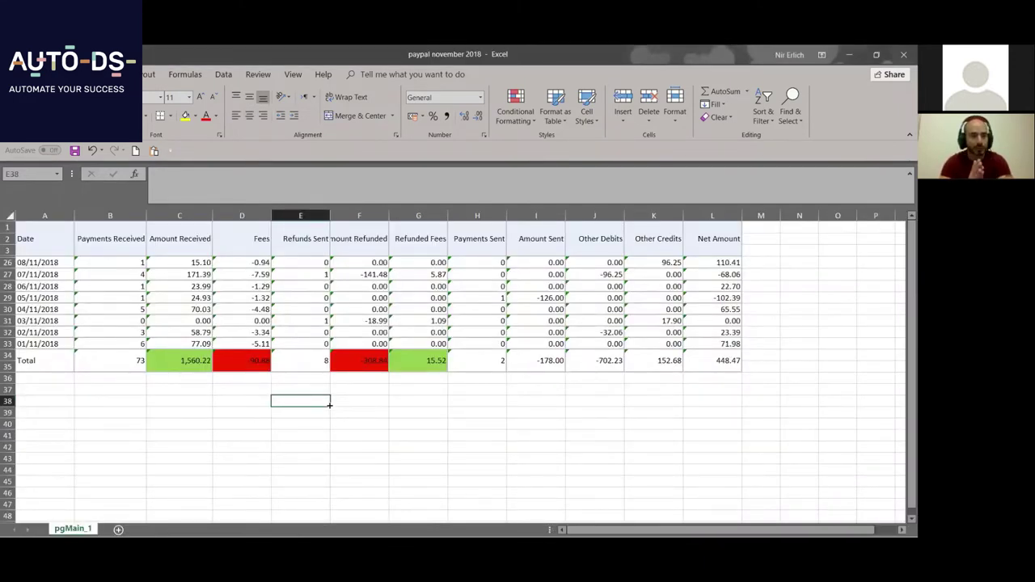
{"action": "left_click", "coordinate": [179, 214]}
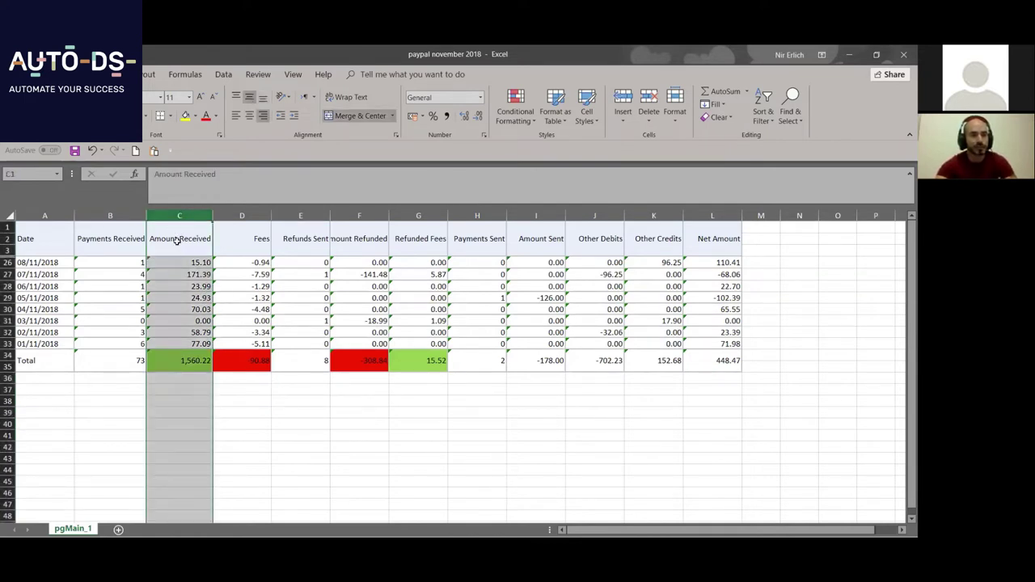
{"action": "left_click", "coordinate": [176, 235]}
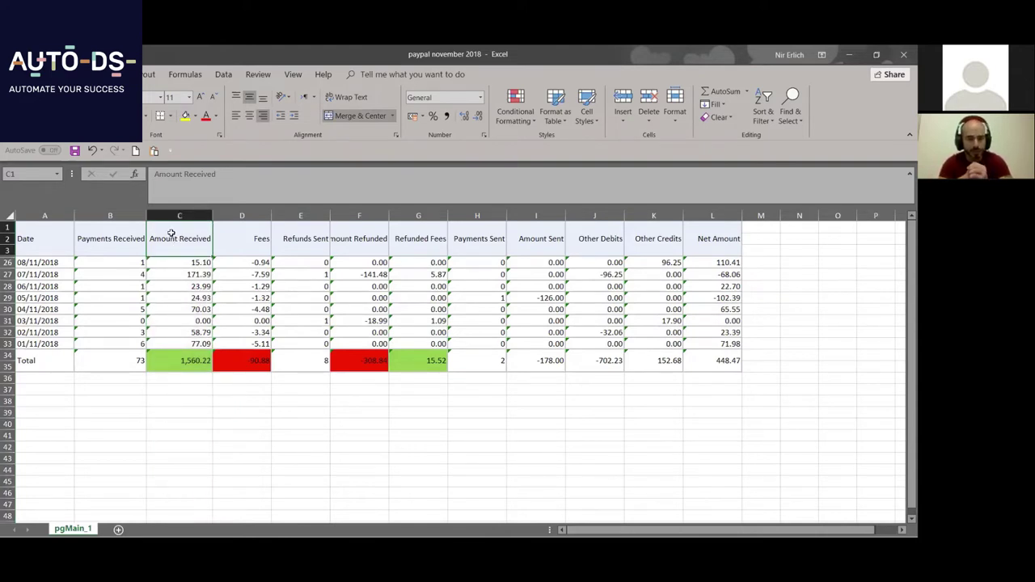
{"action": "left_click", "coordinate": [163, 360]}
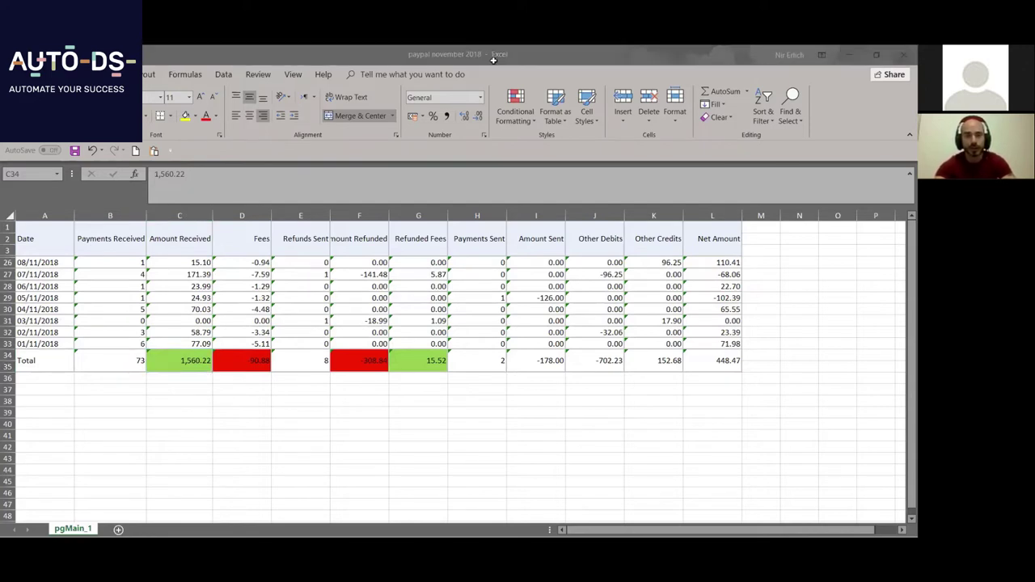
- Enter 1560 as Income cash in the profit summary
{"action": "left_click", "coordinate": [712, 252]}
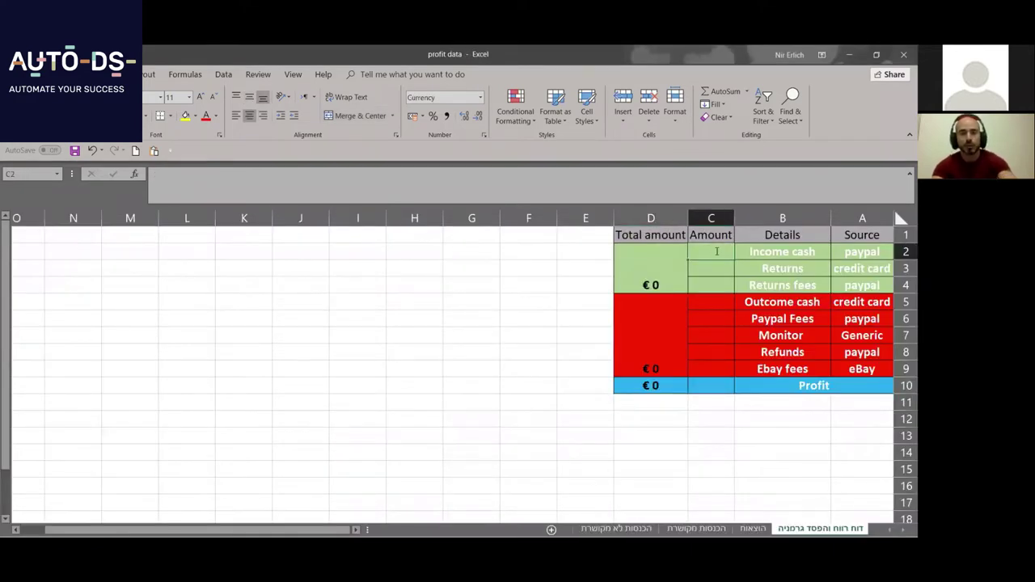
{"action": "type", "text": "15"}
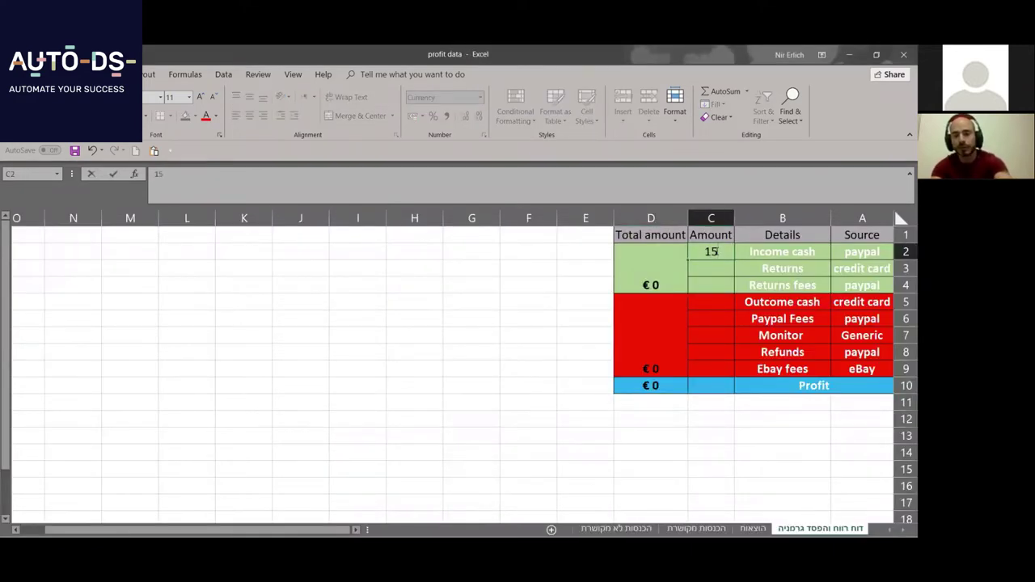
{"action": "type", "text": "60"}
{"action": "left_click", "coordinate": [435, 289]}
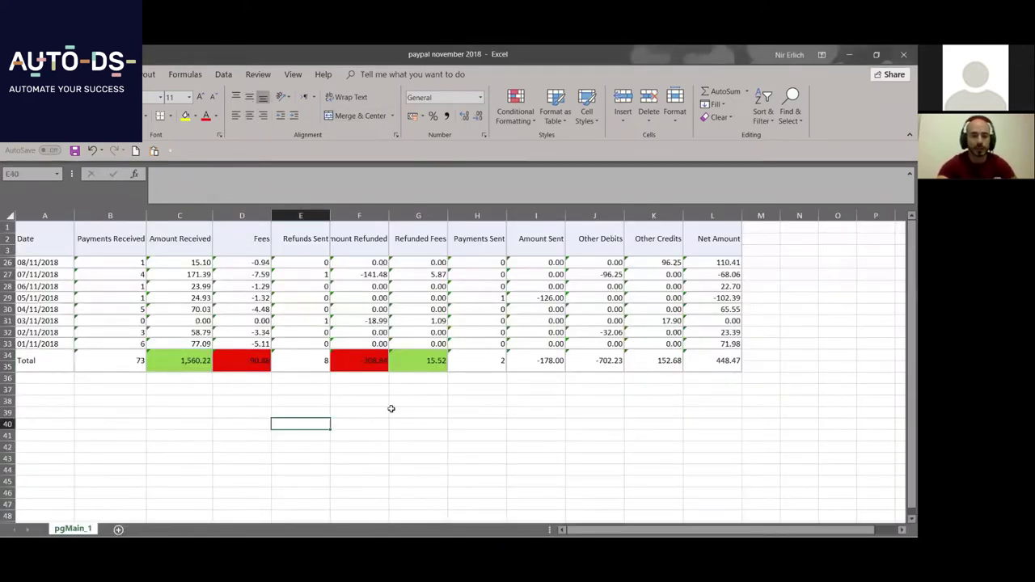
- Read the PayPal refunded fees total (15.52) and enter 15 as Returns fees
{"action": "left_click", "coordinate": [428, 212]}
{"action": "left_click", "coordinate": [407, 252]}
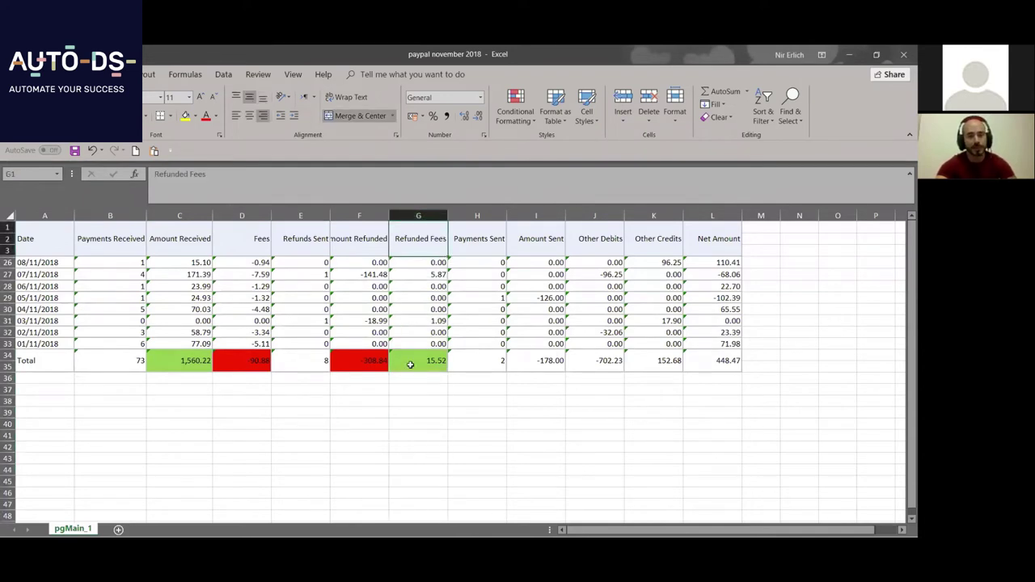
{"action": "left_click", "coordinate": [410, 365]}
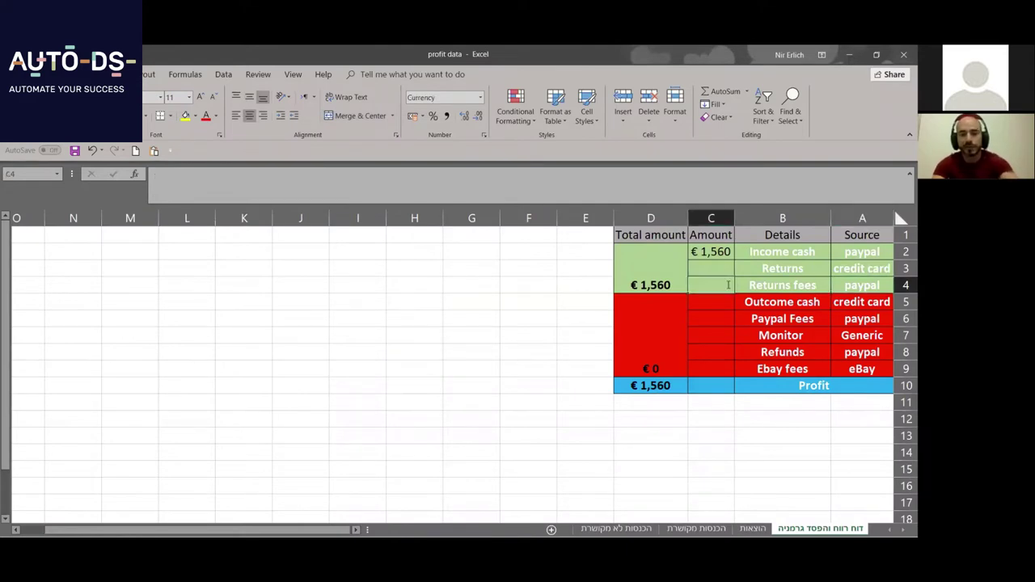
{"action": "type", "text": "15"}
{"action": "left_click", "coordinate": [448, 285]}
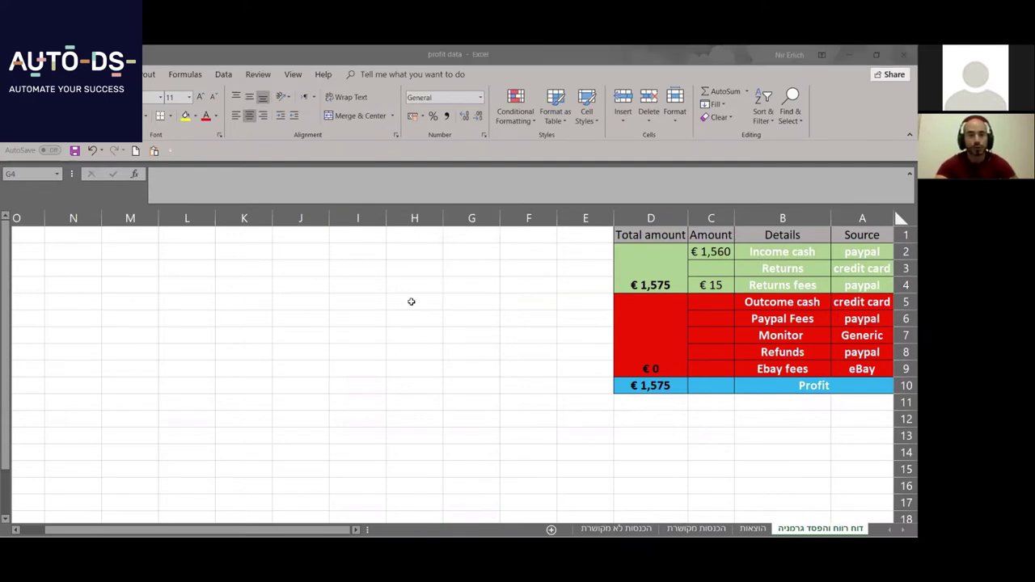
- Check the PayPal report's total fees, -90.88
{"action": "key", "text": "alt+Tab"}
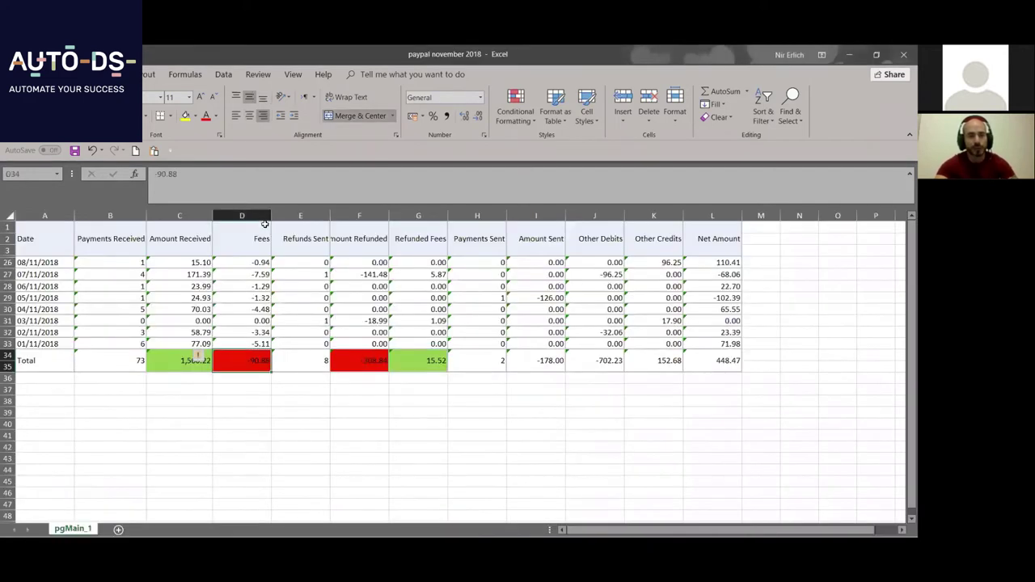
{"action": "left_click", "coordinate": [255, 213]}
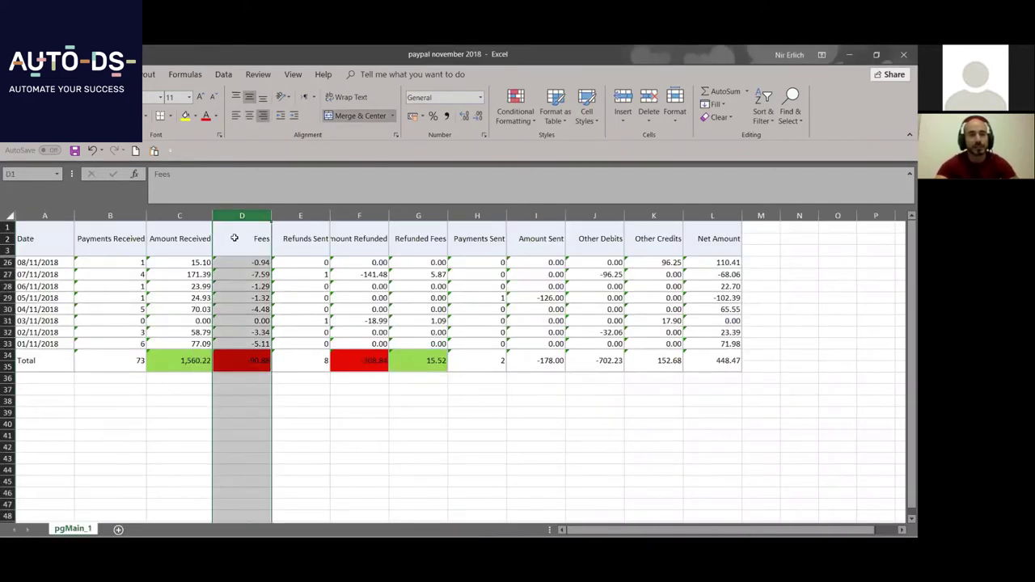
{"action": "left_click", "coordinate": [225, 360]}
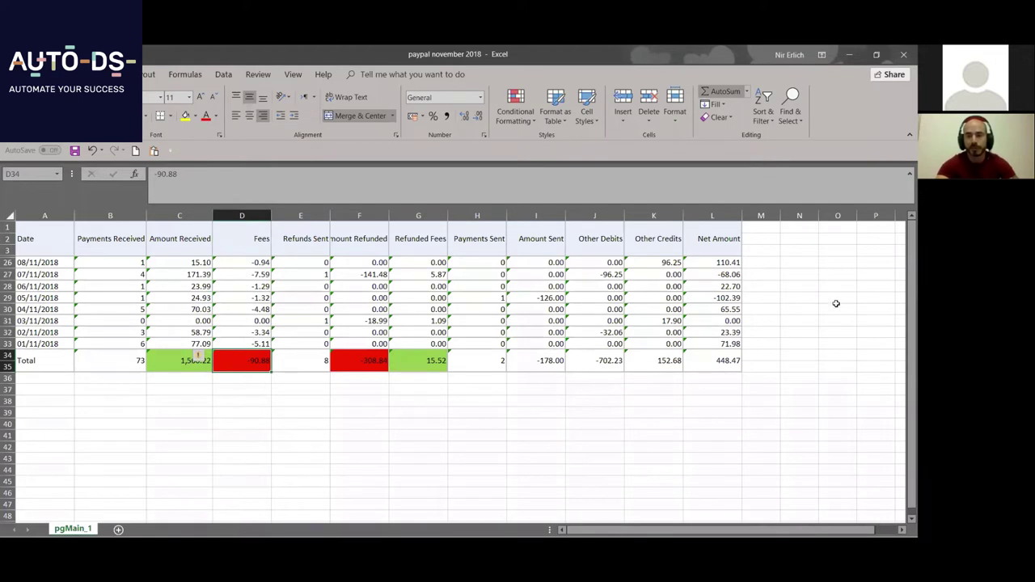
- Enter 90 as Paypal Fees, then select the PayPal report's Amount Refunded column
{"action": "key", "text": "alt+Tab"}
{"action": "left_click", "coordinate": [791, 319]}
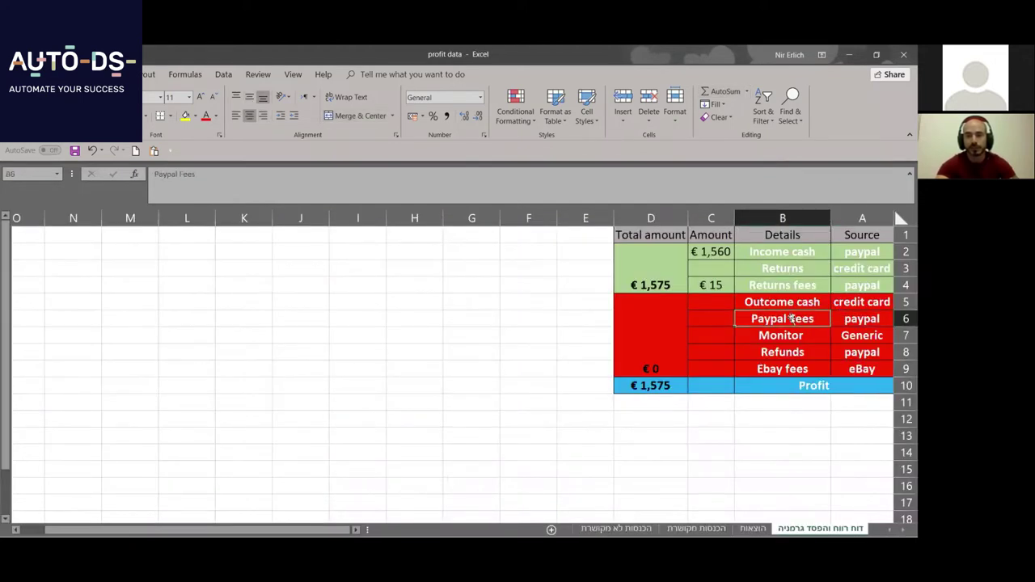
{"action": "left_click", "coordinate": [716, 317]}
{"action": "type", "text": "90"}
{"action": "left_click", "coordinate": [430, 297]}
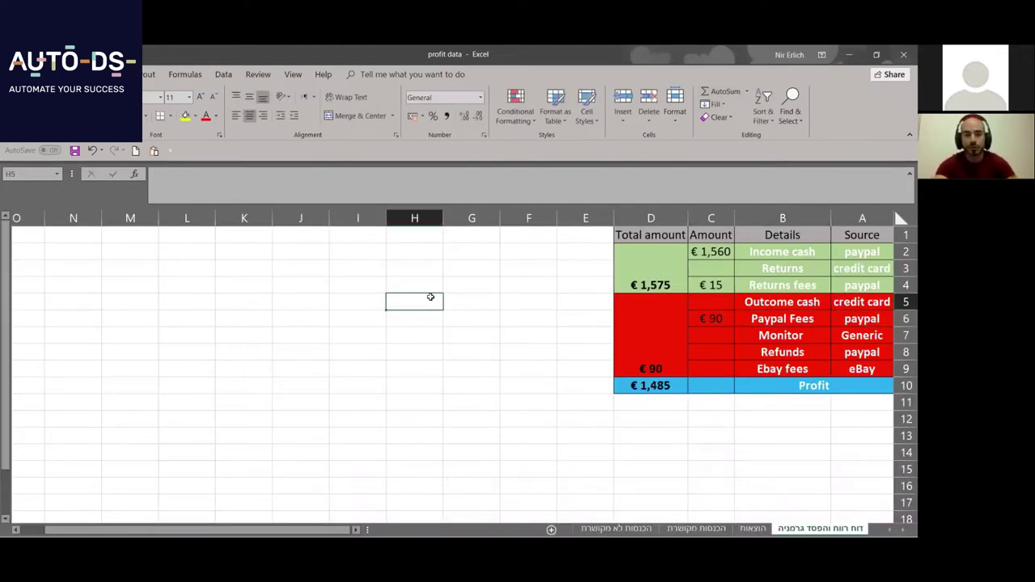
{"action": "key", "text": "alt+Tab"}
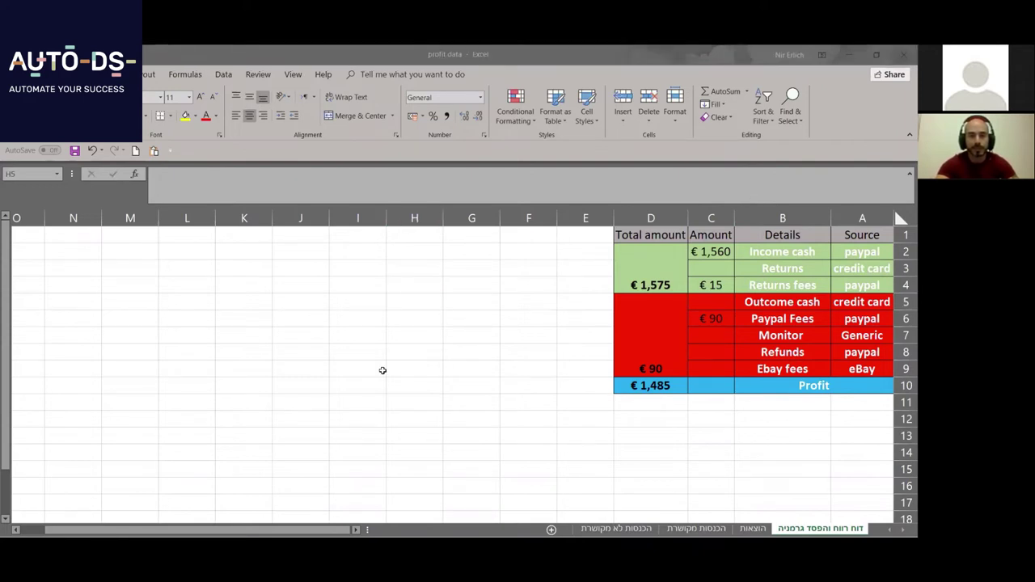
{"action": "left_click", "coordinate": [369, 215]}
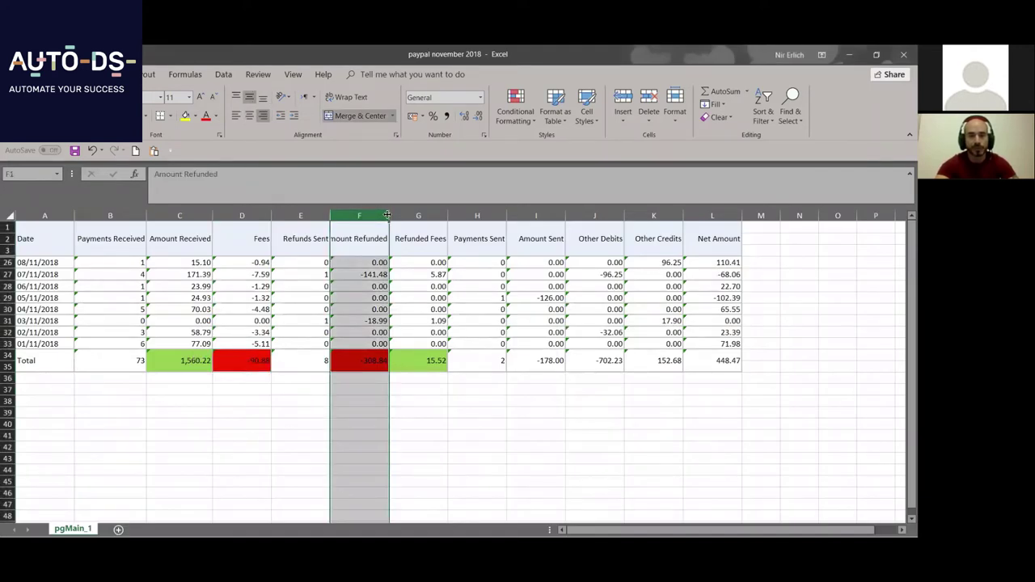
- AutoFit the Amount Refunded column, read its -308.84 total, and enter 308 as Refunds
{"action": "double_click", "coordinate": [388, 215]}
{"action": "left_click", "coordinate": [354, 360]}
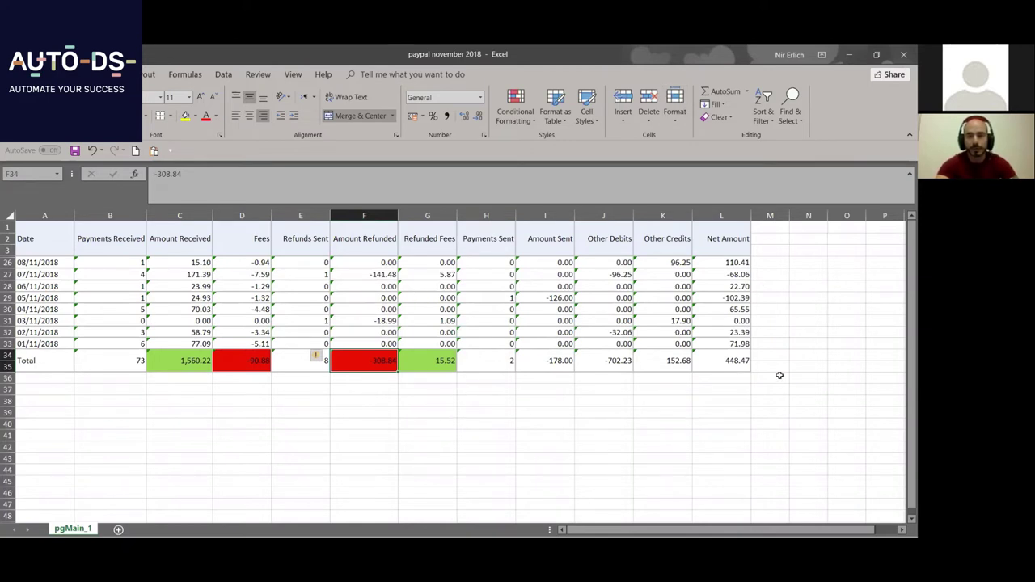
{"action": "key", "text": "ctrl+Tab"}
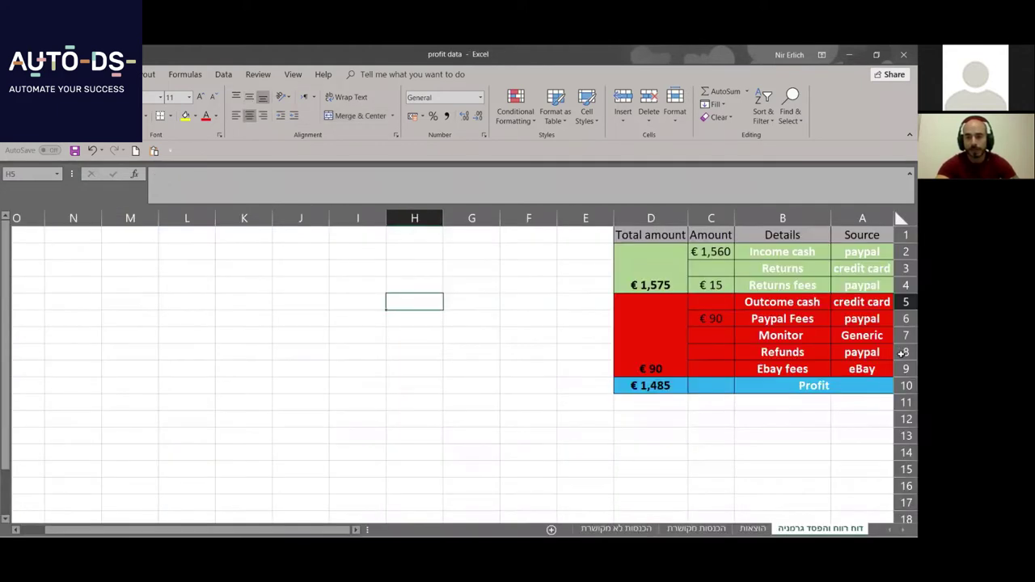
{"action": "left_click", "coordinate": [904, 352]}
{"action": "left_click", "coordinate": [723, 352]}
{"action": "type", "text": "308"}
{"action": "left_click", "coordinate": [730, 463]}
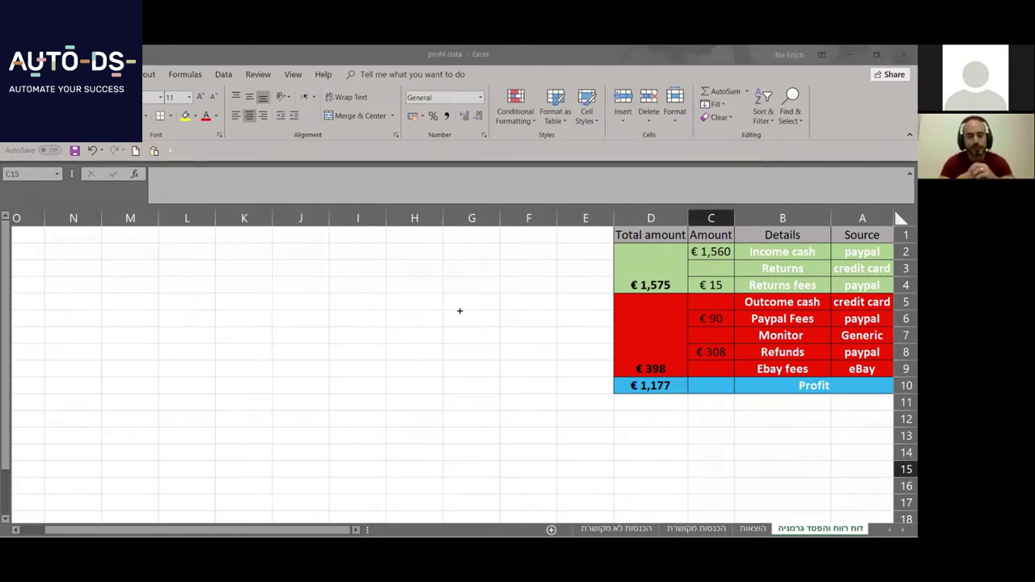
- Filter the credit card amount column to values less than 0
{"action": "key", "text": "alt+Tab"}
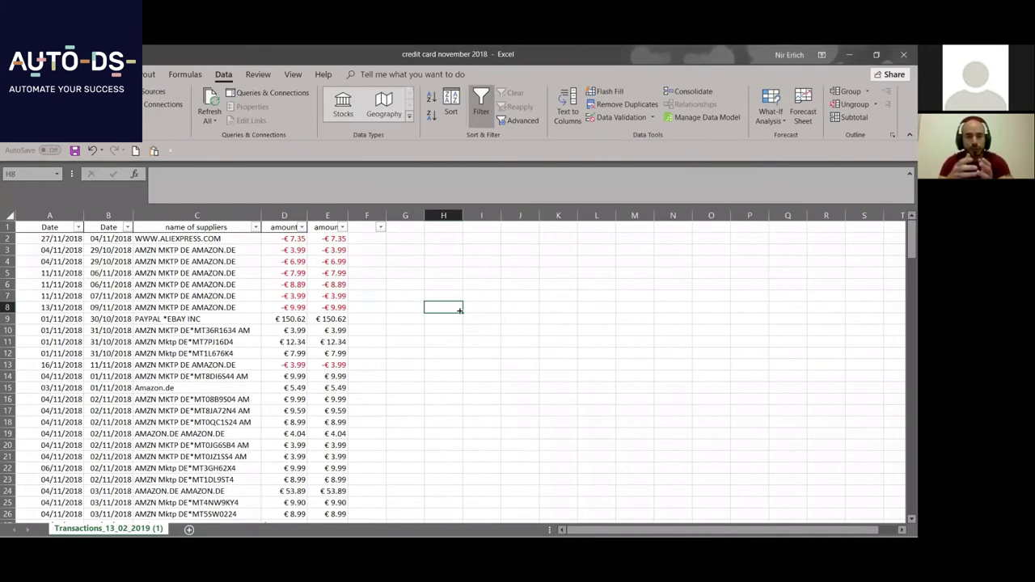
{"action": "left_click", "coordinate": [505, 374]}
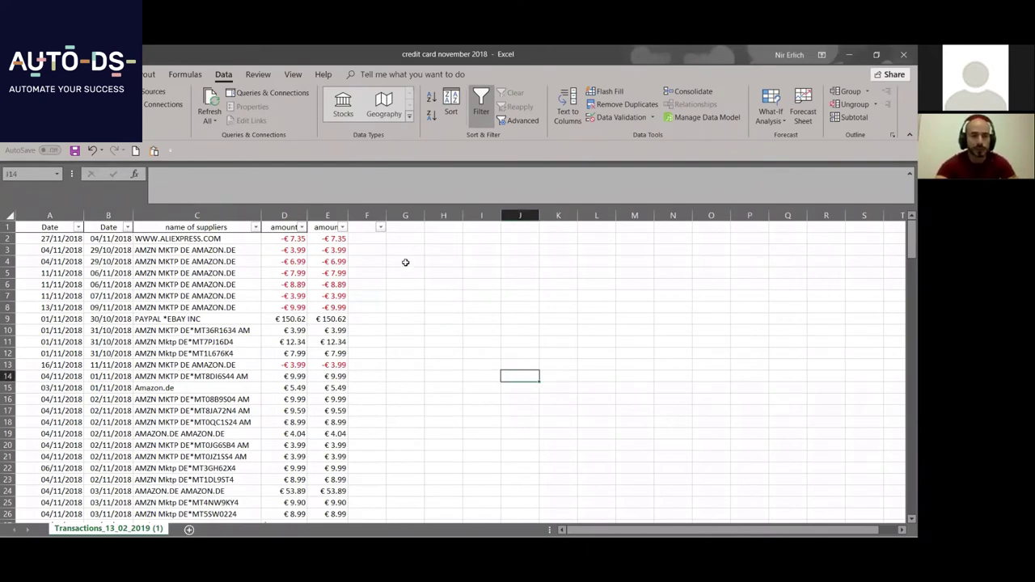
{"action": "left_click", "coordinate": [301, 227]}
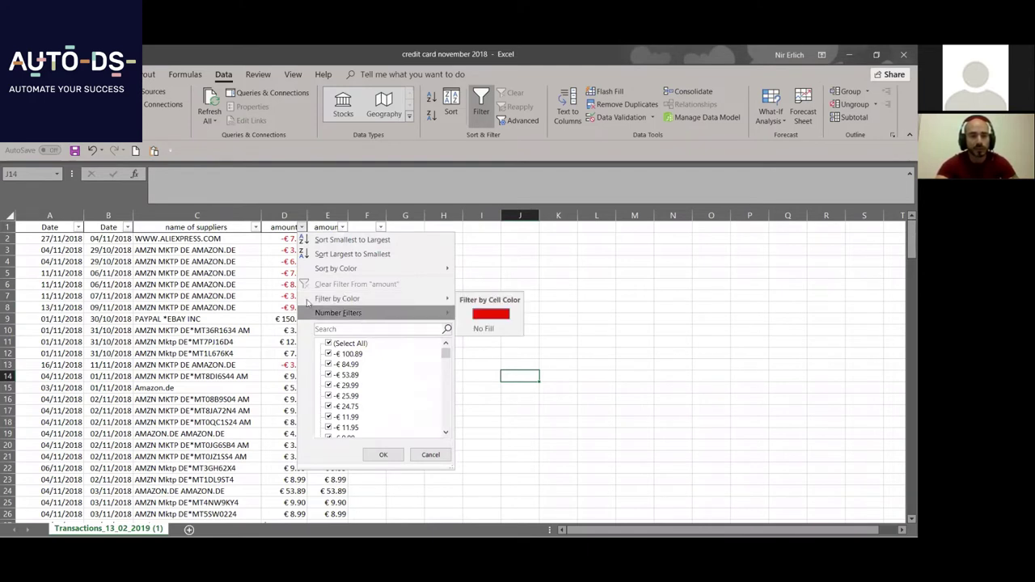
{"action": "mouse_move", "coordinate": [453, 317]}
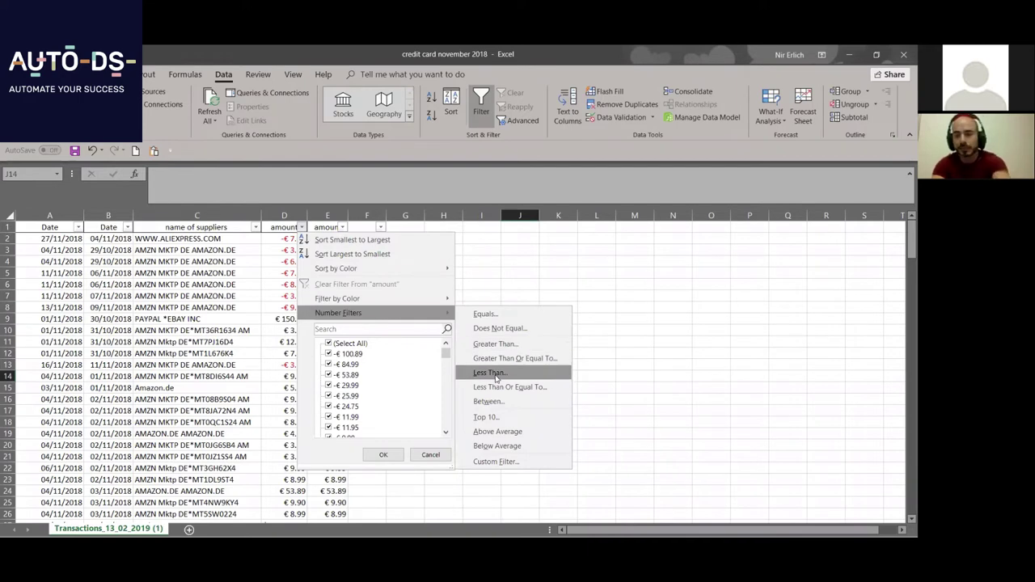
{"action": "left_click", "coordinate": [490, 373]}
{"action": "type", "text": "0"}
{"action": "key", "text": "Return"}
{"action": "left_click", "coordinate": [408, 284]}
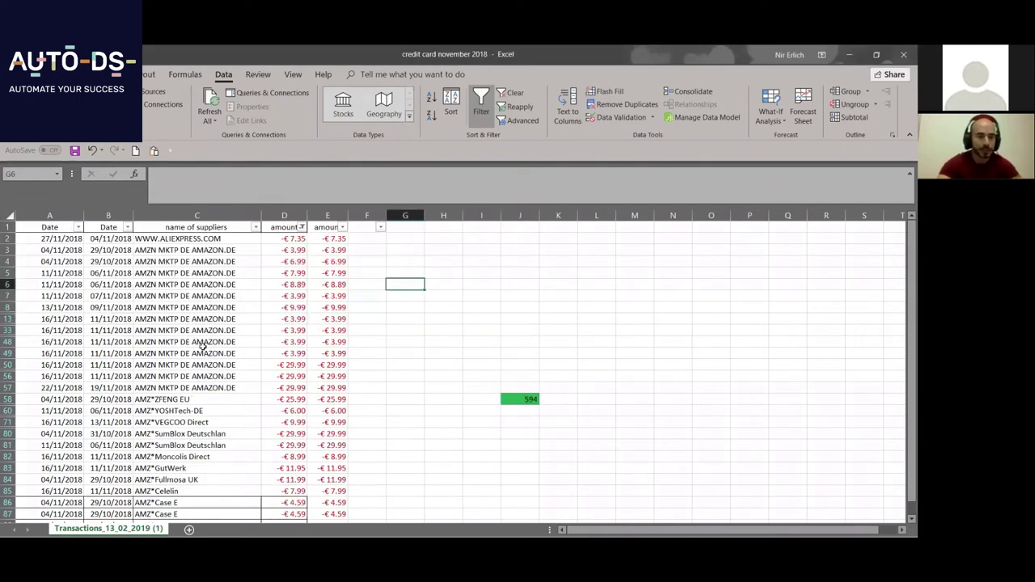
- Sort the filtered rows by supplier name Z to A, expanding the selection
{"action": "left_click", "coordinate": [178, 213]}
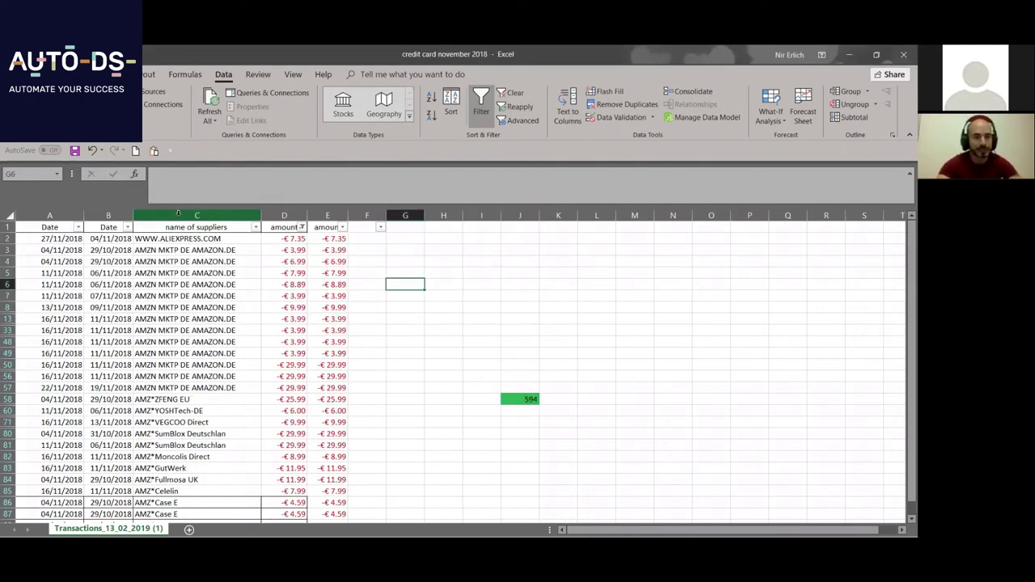
{"action": "left_click", "coordinate": [177, 215]}
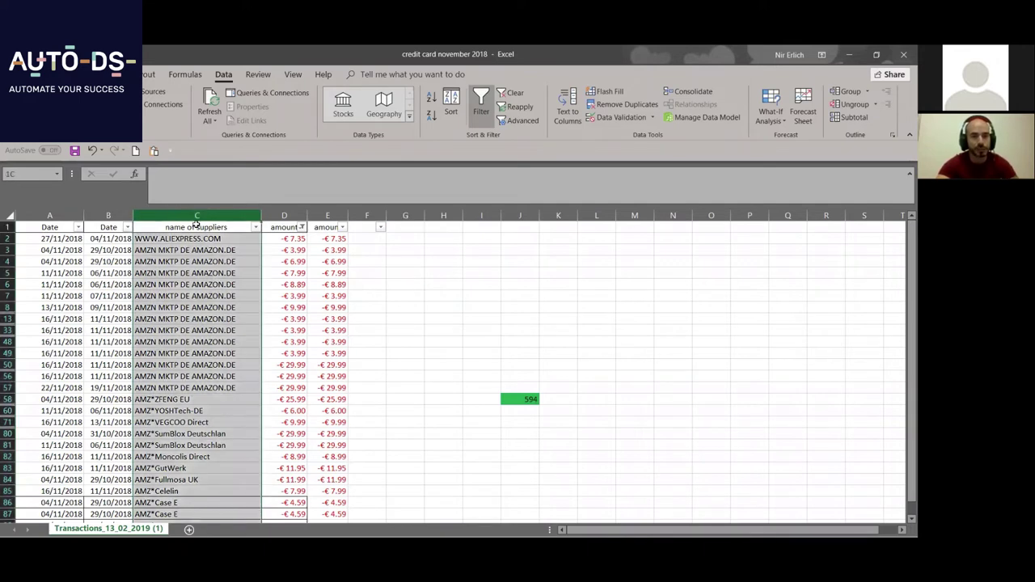
{"action": "left_click", "coordinate": [432, 116]}
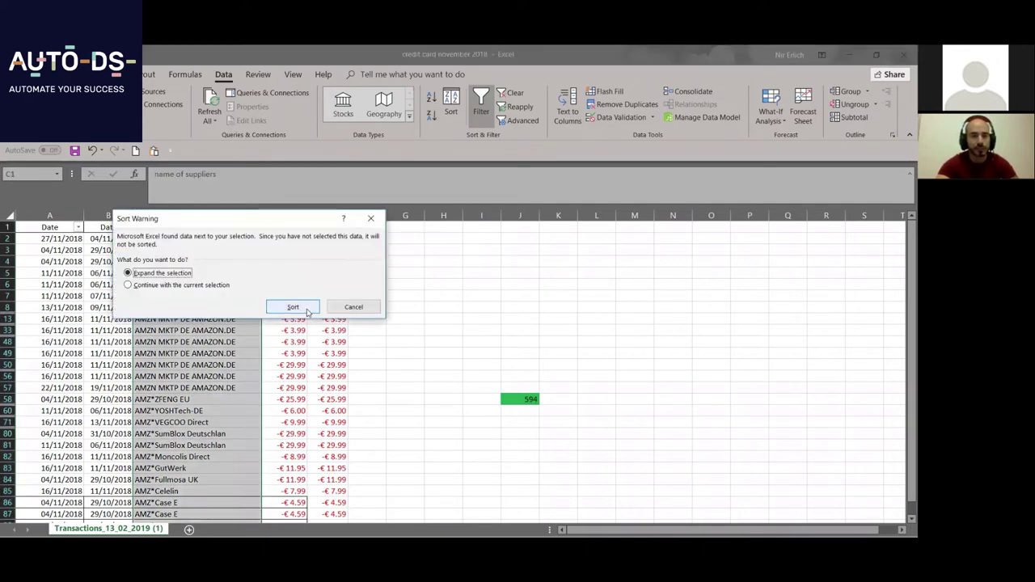
{"action": "key", "text": "Return"}
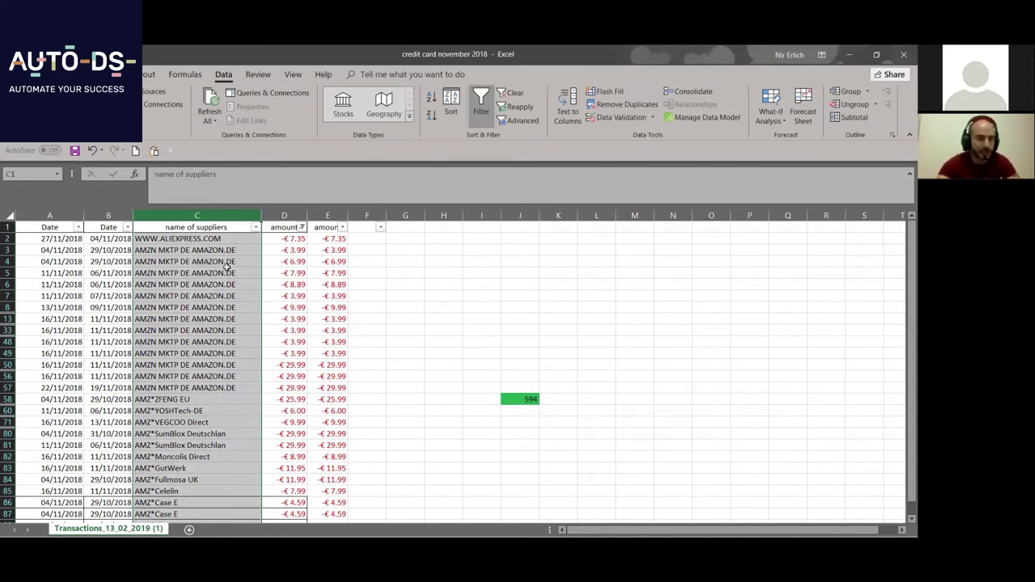
{"action": "left_click", "coordinate": [224, 272]}
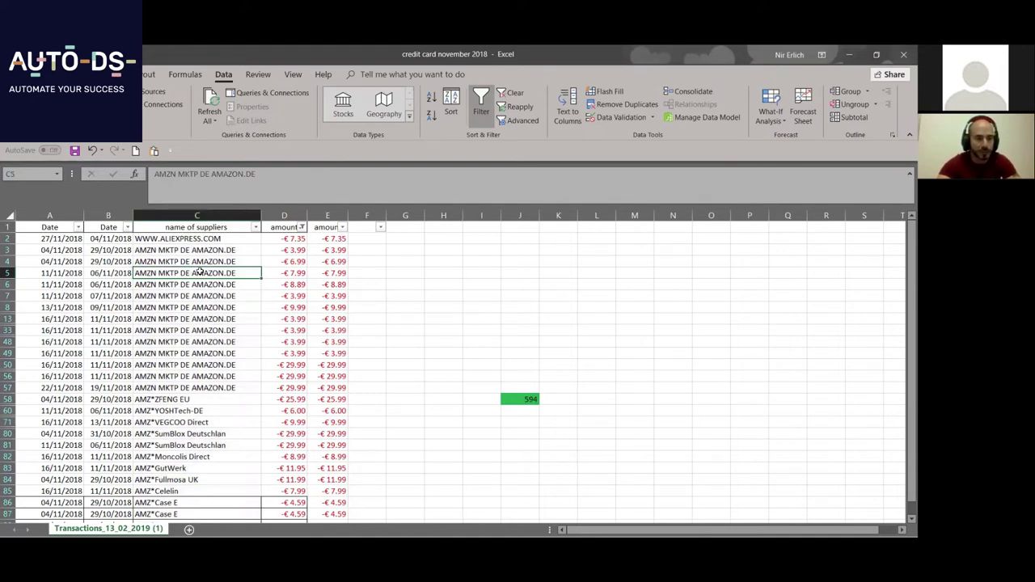
{"action": "scroll", "coordinate": [199, 273], "scroll_direction": "down", "scroll_amount": 1}
{"action": "scroll", "coordinate": [199, 274], "scroll_direction": "down", "scroll_amount": 3}
{"action": "scroll", "coordinate": [203, 271], "scroll_direction": "up", "scroll_amount": 5}
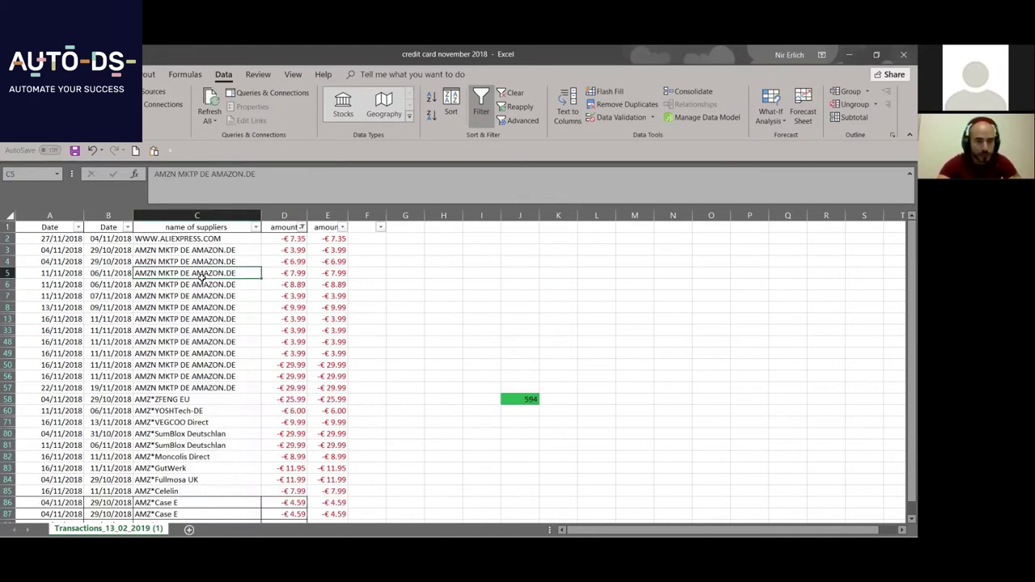
- Select the negative credit-card amounts and enter 594 as Returns in the profit summary
{"action": "left_click_drag", "start_coordinate": [284, 239], "coordinate": [291, 521]}
{"action": "scroll", "coordinate": [431, 390], "scroll_direction": "up", "scroll_amount": 3}
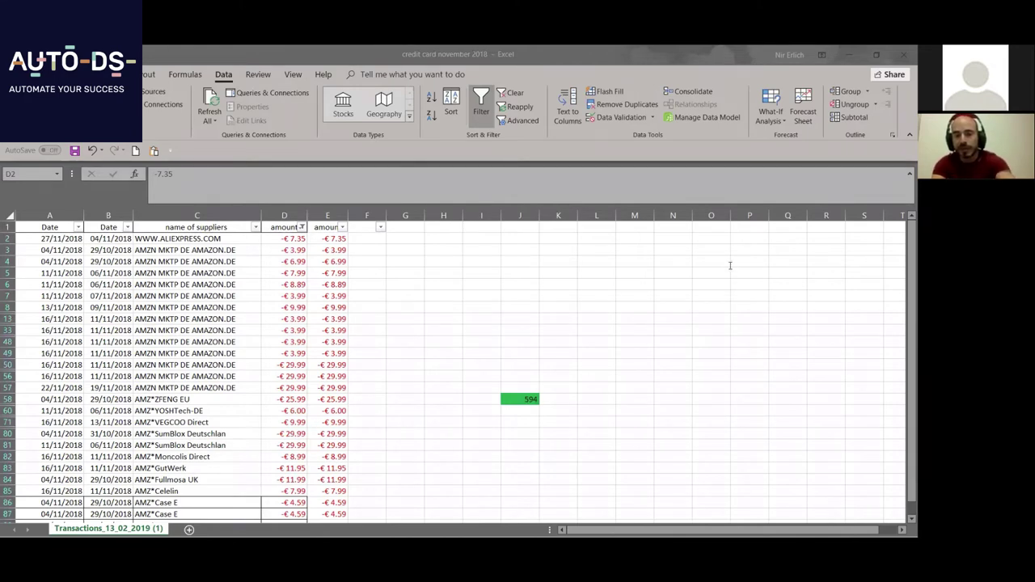
{"action": "key", "text": "alt+Tab"}
{"action": "type", "text": "594"}
{"action": "left_click", "coordinate": [502, 301]}
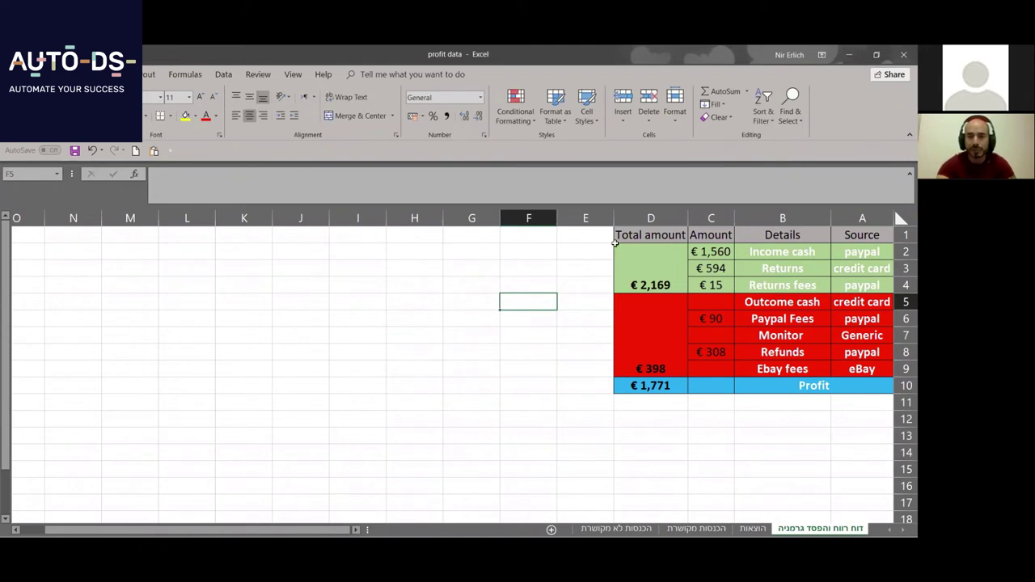
- Review the income total formula and widen column D slightly
{"action": "left_click", "coordinate": [641, 260]}
{"action": "left_click_drag", "start_coordinate": [803, 250], "coordinate": [808, 284]}
{"action": "left_click", "coordinate": [639, 257]}
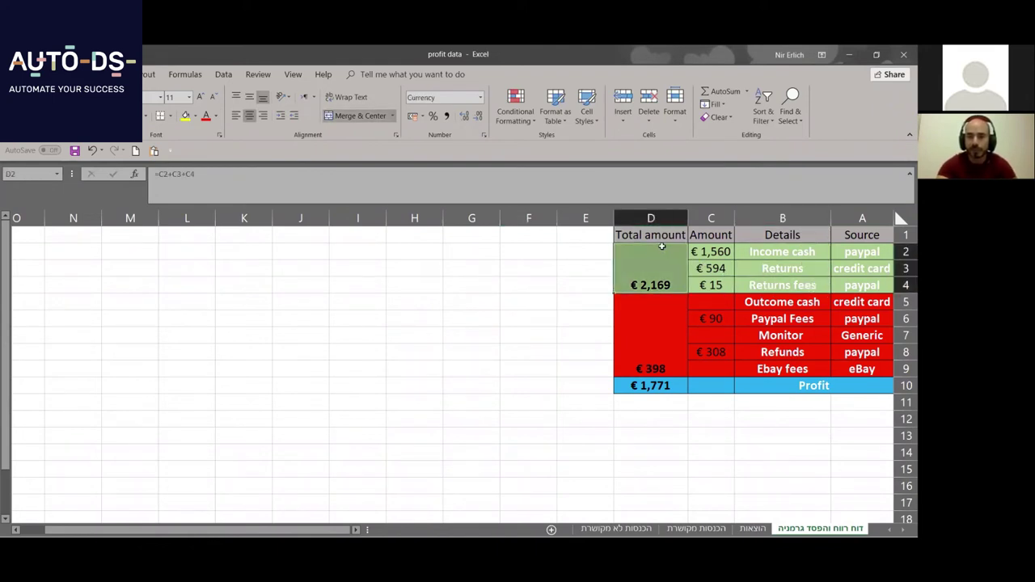
{"action": "left_click_drag", "start_coordinate": [613, 218], "coordinate": [612, 218]}
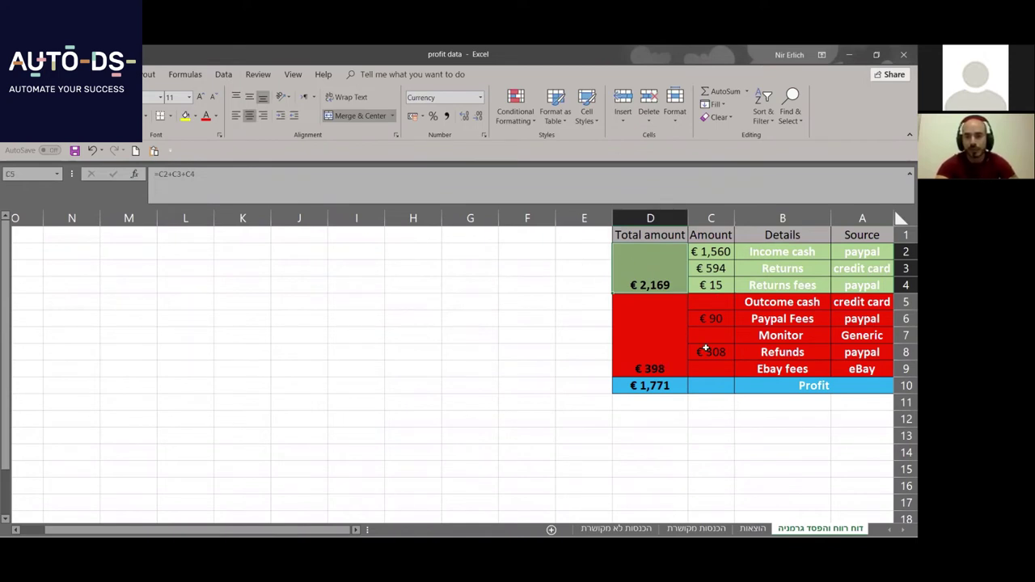
{"action": "left_click", "coordinate": [717, 301]}
{"action": "left_click", "coordinate": [706, 338]}
{"action": "left_click", "coordinate": [707, 366]}
{"action": "left_click", "coordinate": [713, 303]}
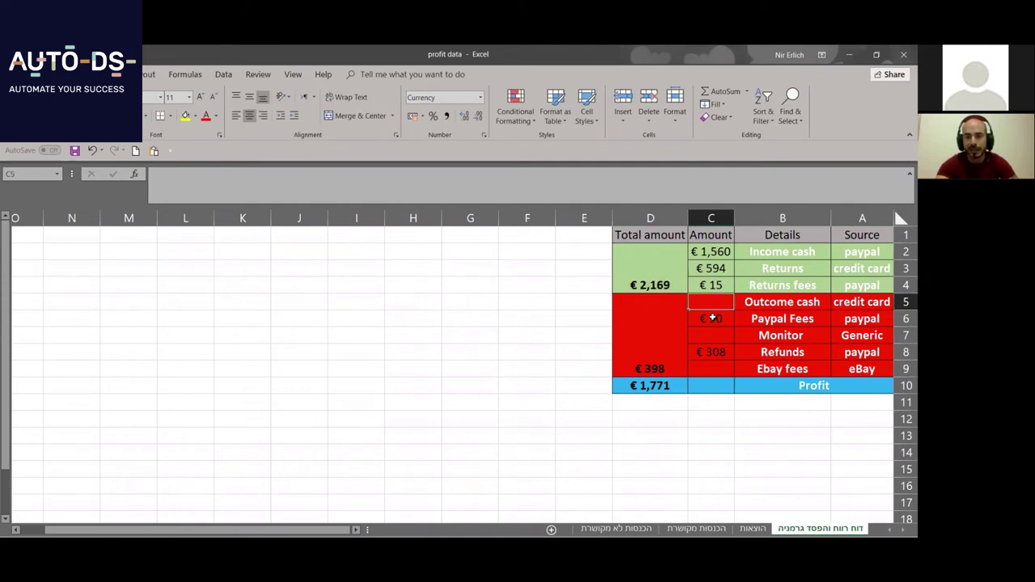
{"action": "left_click", "coordinate": [715, 338]}
{"action": "left_click", "coordinate": [719, 364]}
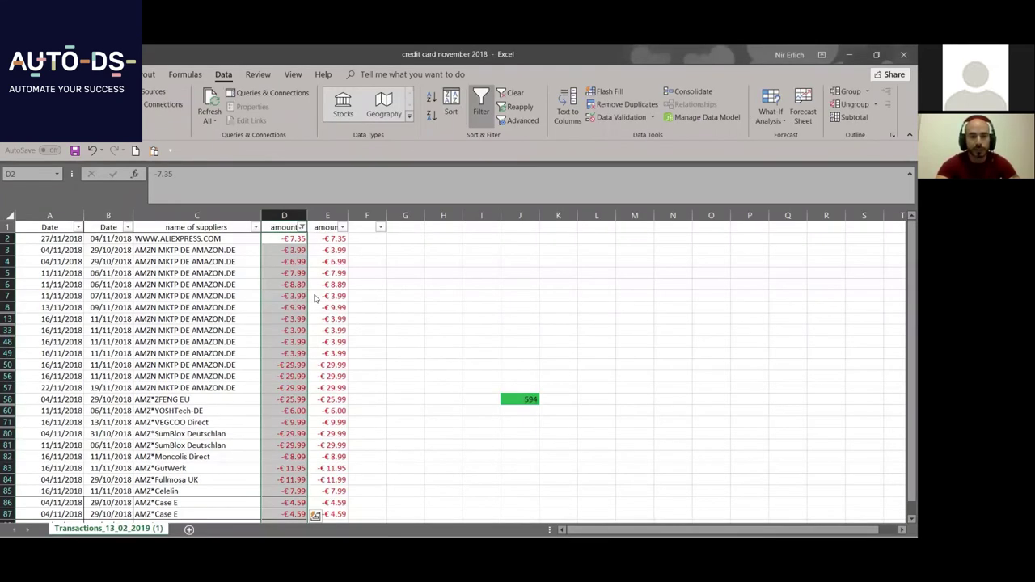
- Filter credit card amounts to positive values and sort suppliers Z to A
{"action": "left_click", "coordinate": [301, 227]}
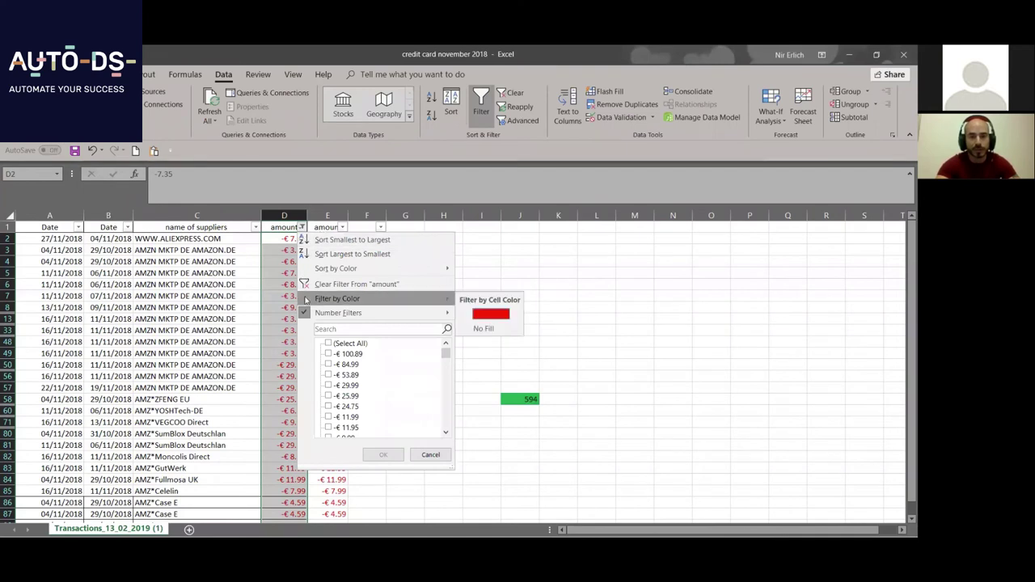
{"action": "mouse_move", "coordinate": [340, 313]}
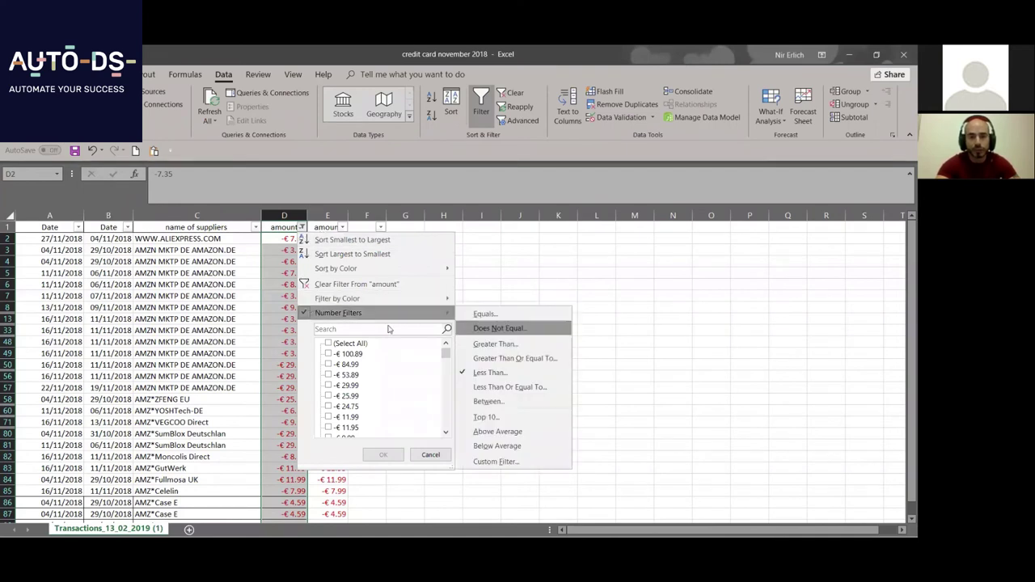
{"action": "left_click", "coordinate": [518, 346]}
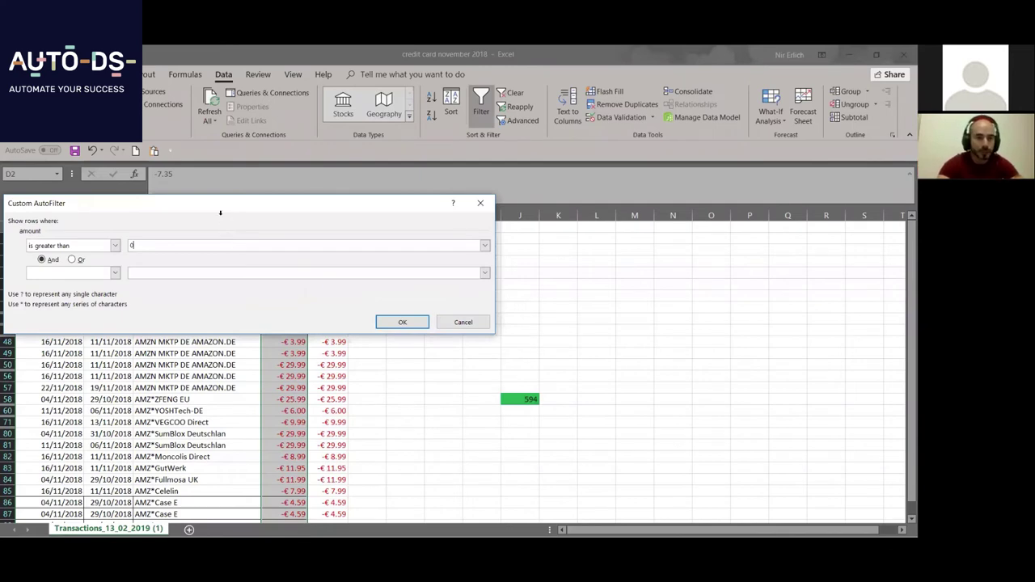
{"action": "left_click", "coordinate": [402, 321]}
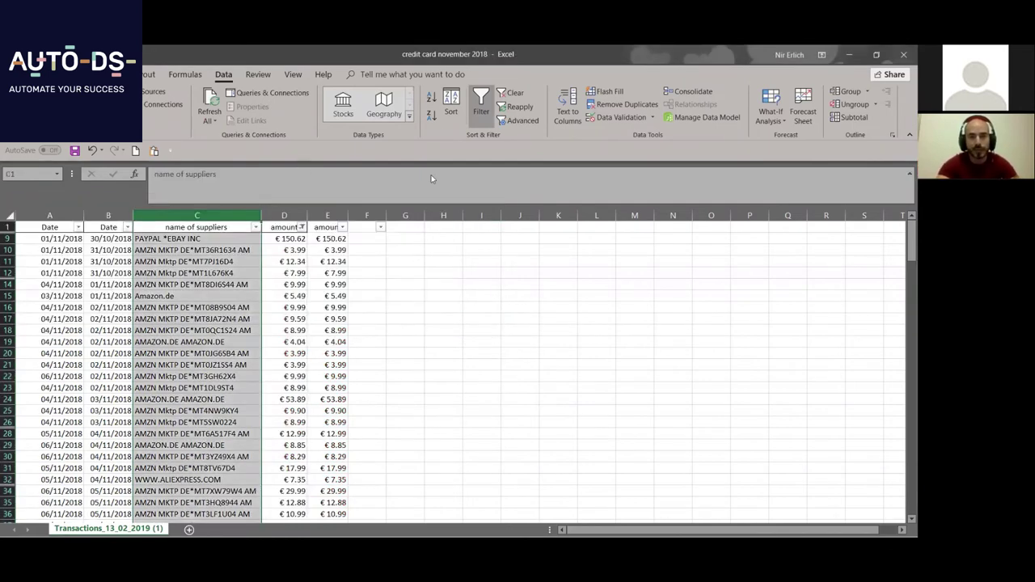
{"action": "left_click", "coordinate": [431, 116]}
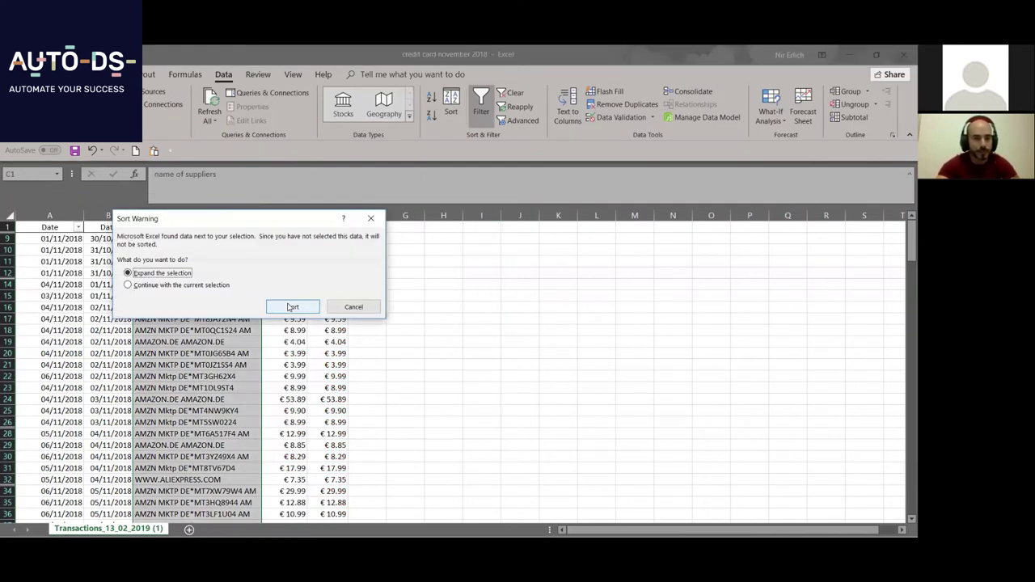
{"action": "left_click", "coordinate": [292, 308]}
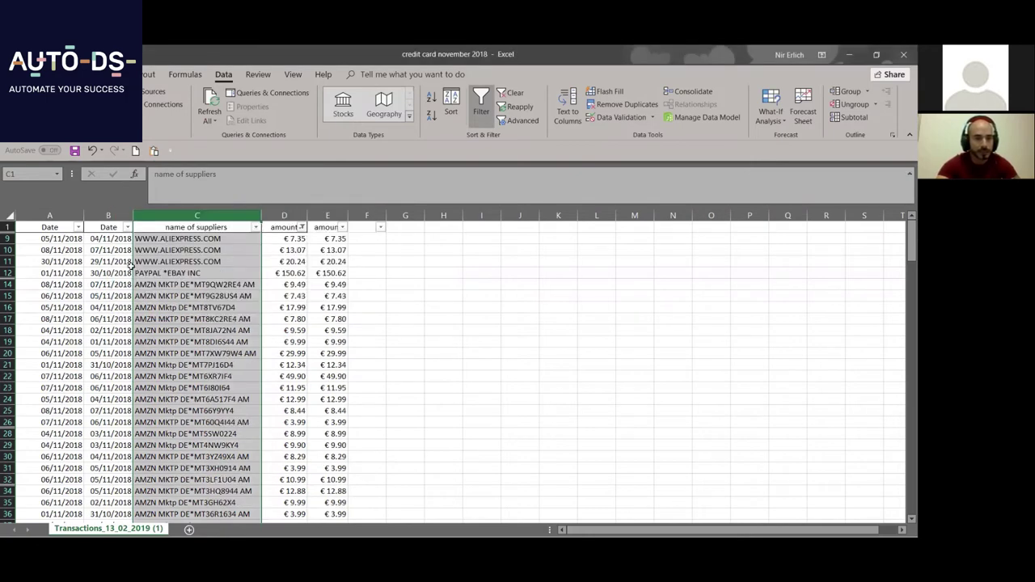
- Delete the PAYPAL *EBAY INC transaction row and scroll through the list
{"action": "left_click", "coordinate": [9, 272]}
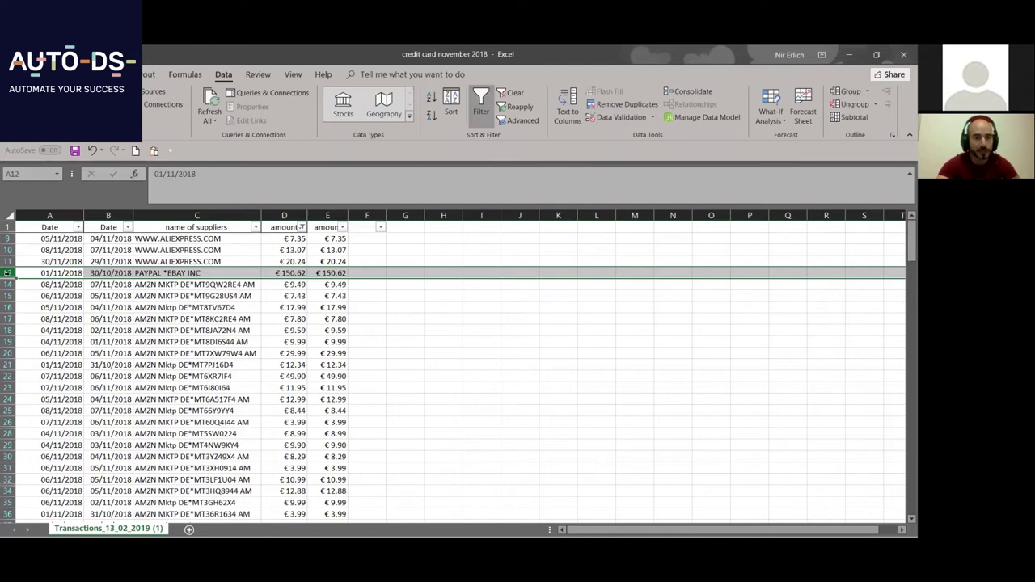
{"action": "right_click", "coordinate": [9, 272]}
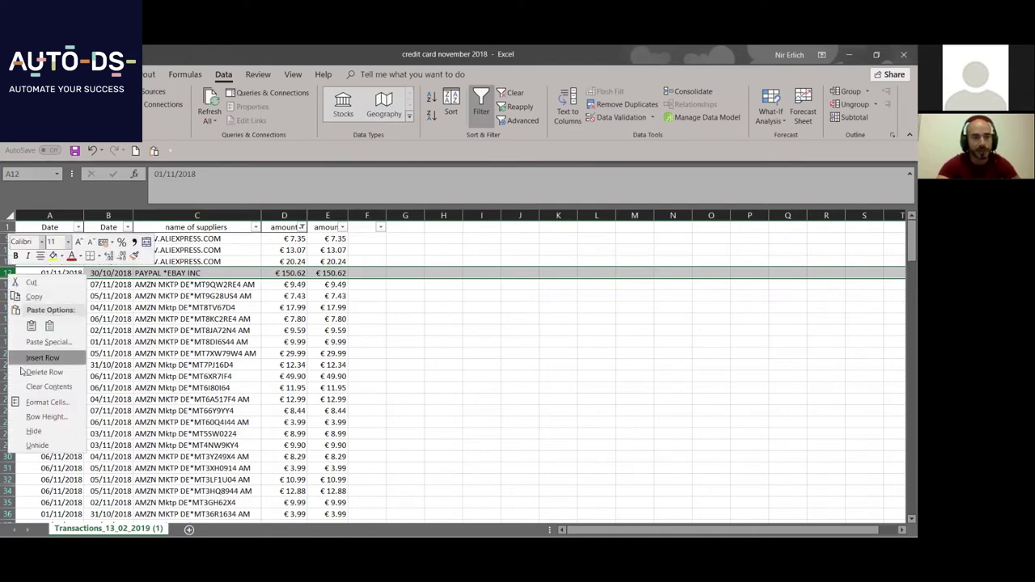
{"action": "left_click", "coordinate": [24, 371]}
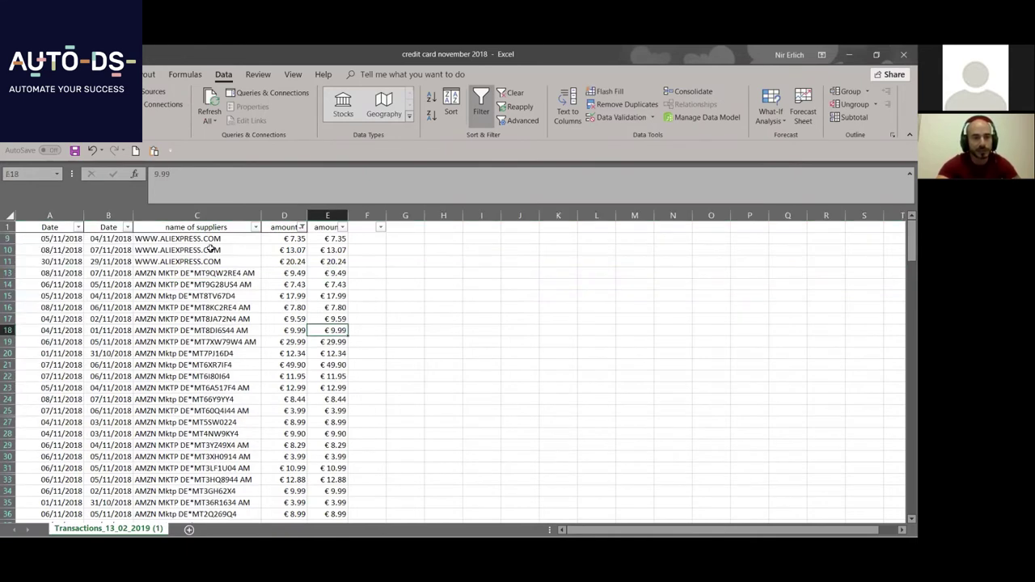
{"action": "scroll", "coordinate": [209, 250], "scroll_direction": "down", "scroll_amount": 8}
{"action": "scroll", "coordinate": [208, 250], "scroll_direction": "down", "scroll_amount": 5}
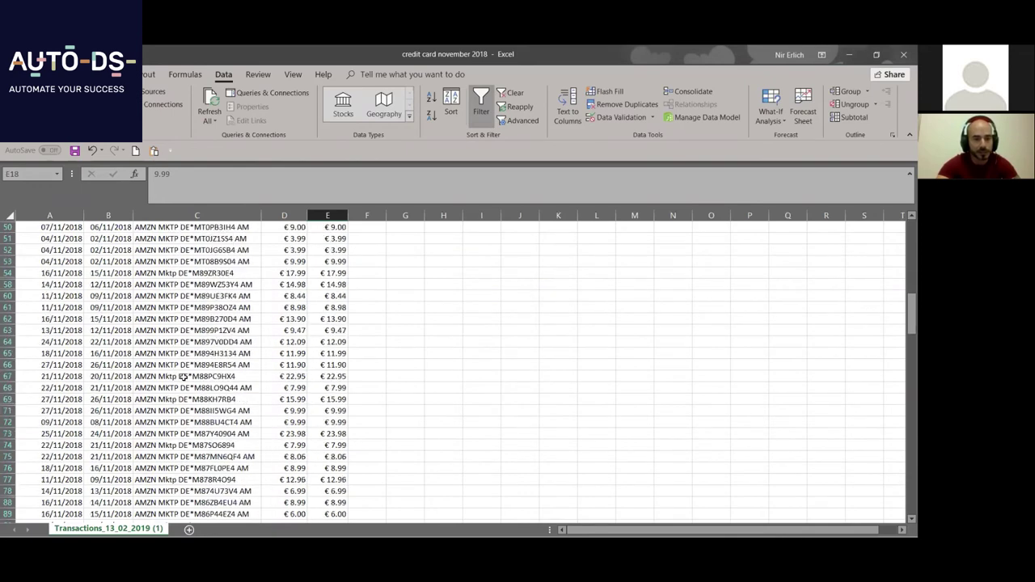
{"action": "scroll", "coordinate": [195, 323], "scroll_direction": "up", "scroll_amount": 8}
{"action": "scroll", "coordinate": [187, 399], "scroll_direction": "up", "scroll_amount": 6}
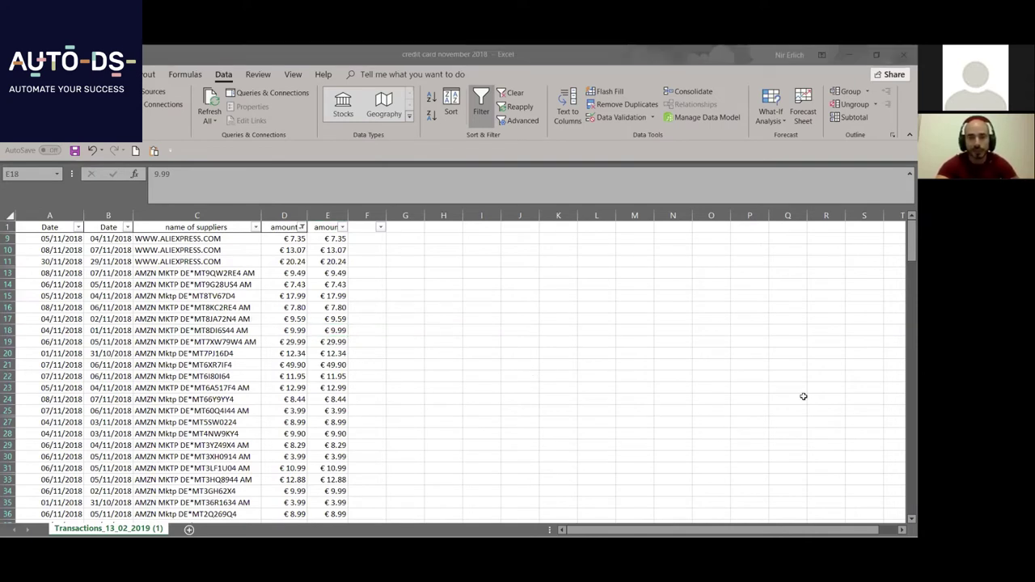
- Enter 950 as Outcome cash in the profit data sheet
{"action": "key", "text": "alt+Tab"}
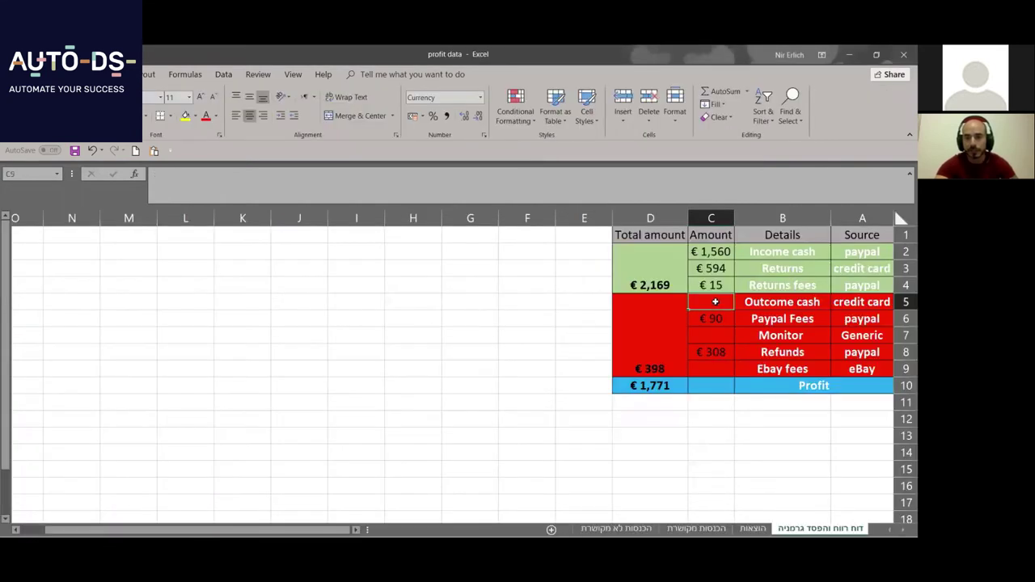
{"action": "type", "text": "950"}
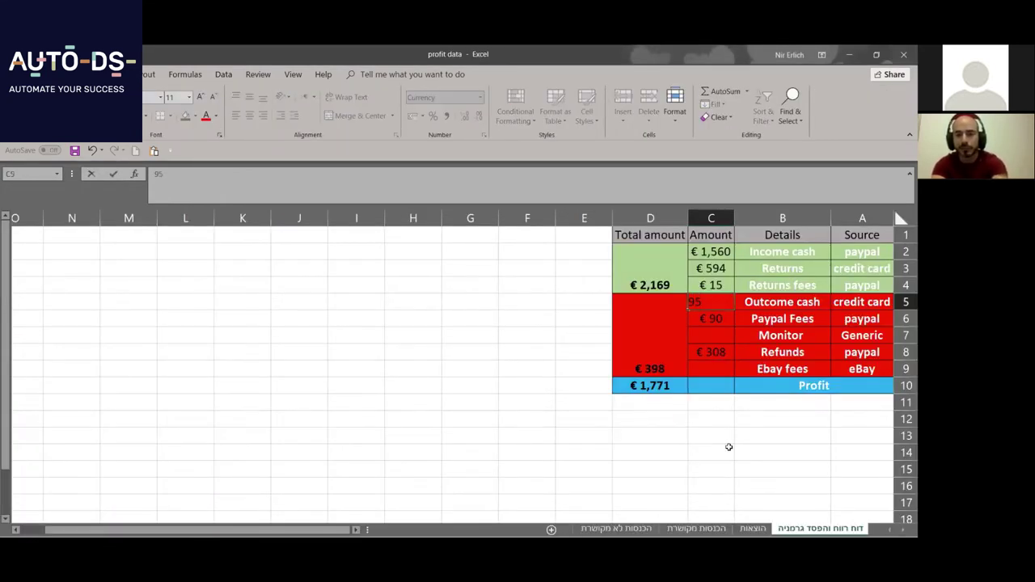
{"action": "left_click", "coordinate": [728, 447]}
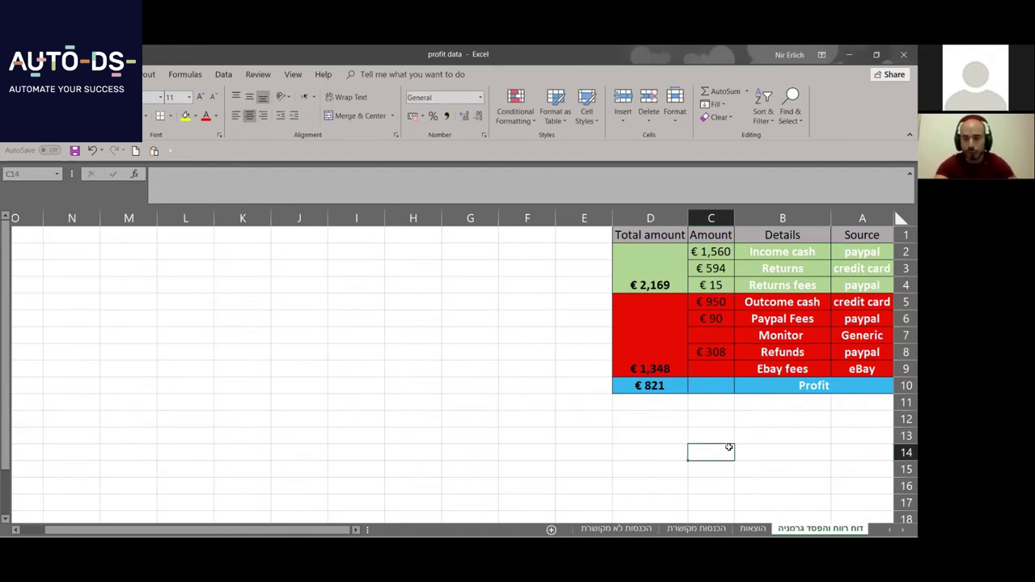
{"action": "left_click", "coordinate": [859, 334]}
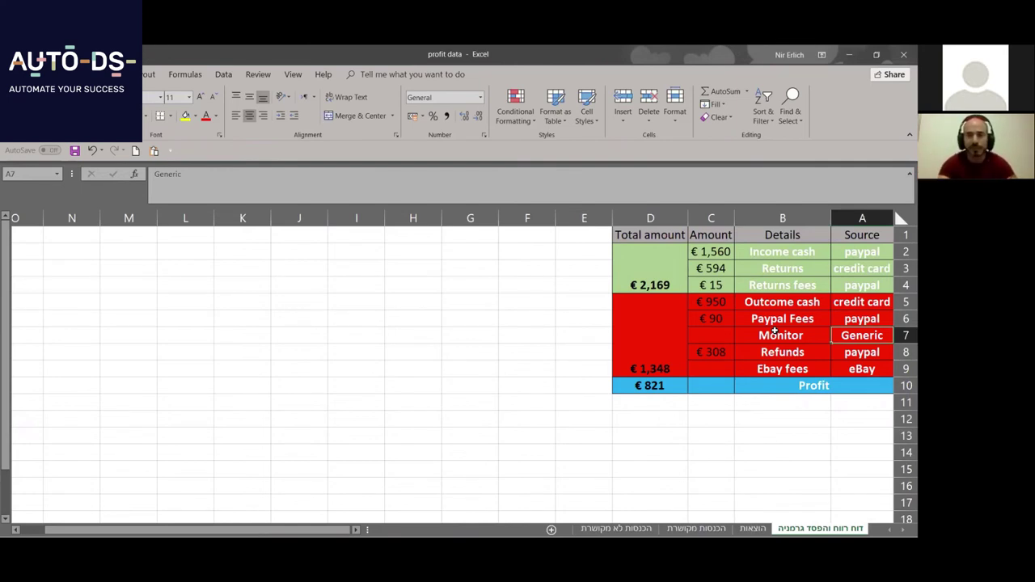
- Enter 95 as the Monitor cost and select the empty Ebay fees cell
{"action": "left_click", "coordinate": [719, 342]}
{"action": "type", "text": "95"}
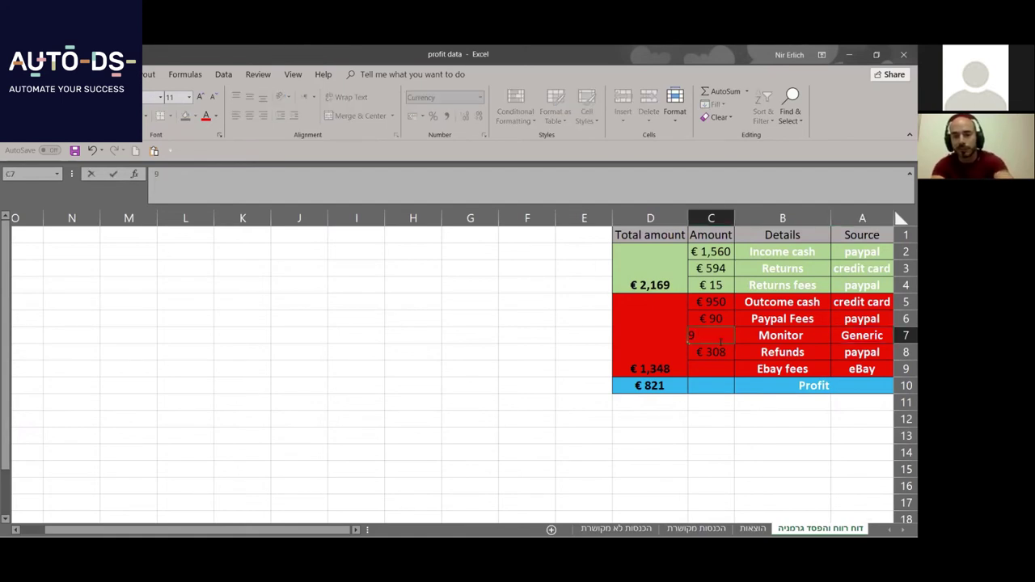
{"action": "left_click", "coordinate": [752, 465]}
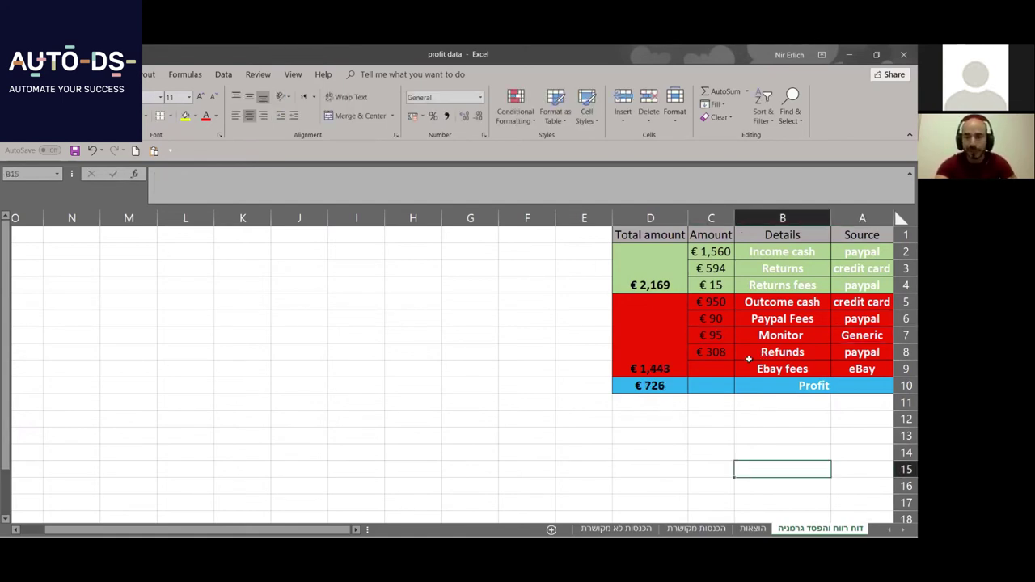
{"action": "left_click", "coordinate": [712, 366]}
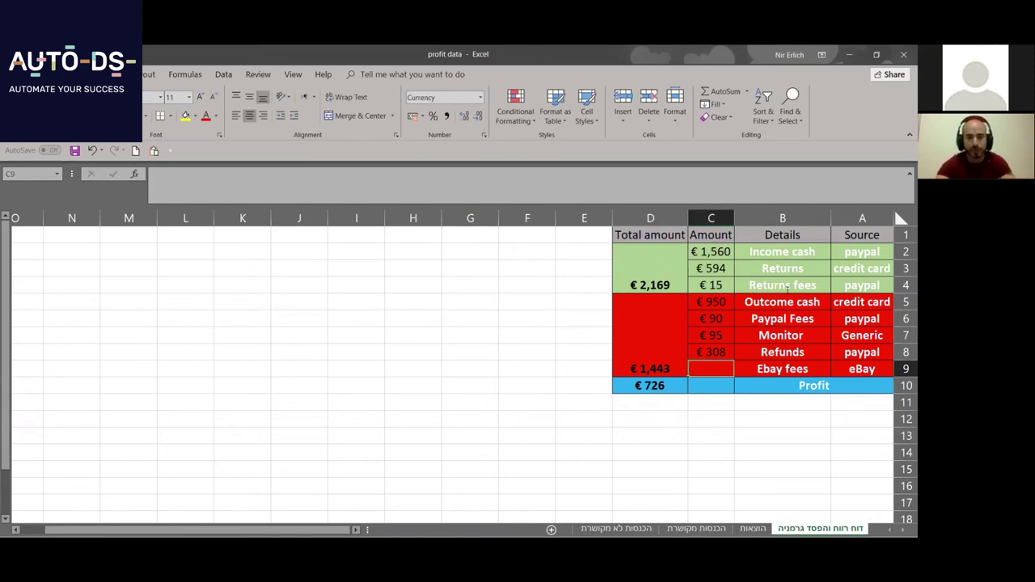
{"action": "left_click", "coordinate": [718, 119]}
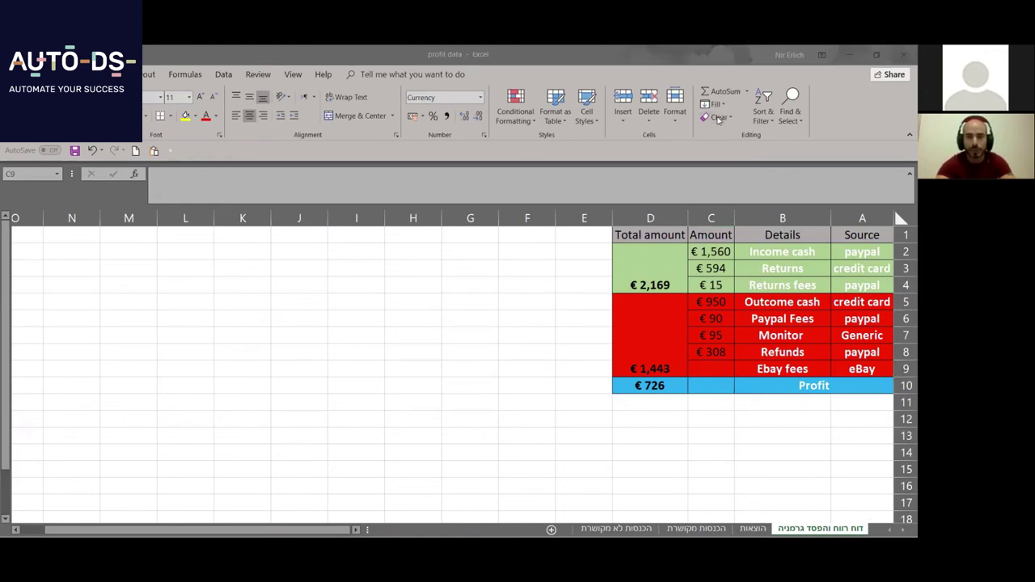
- Open eBay account settings, translate the page to English, and select the Nov 2018 invoice (US $34.83)
{"action": "key", "text": "alt+Tab"}
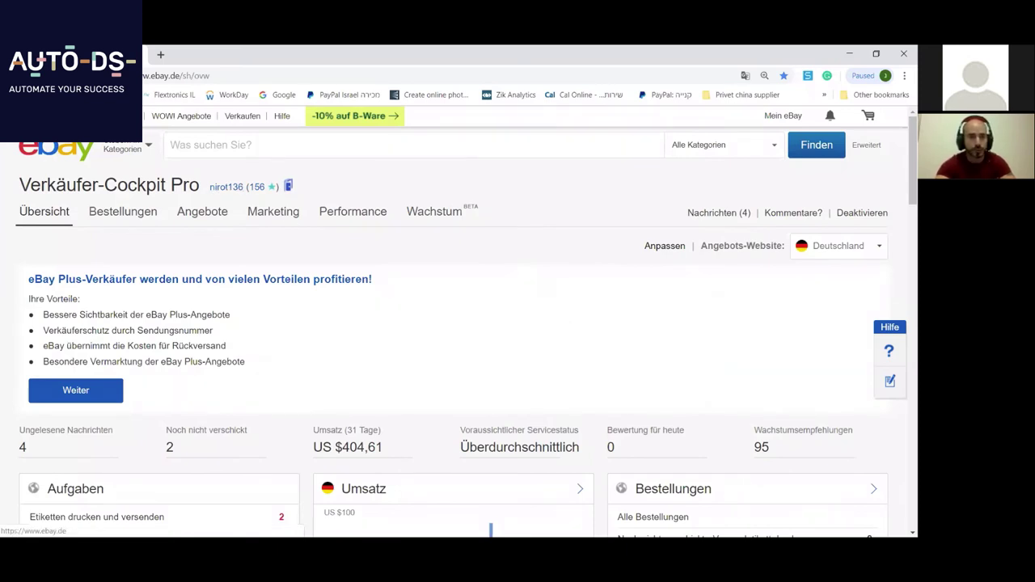
{"action": "mouse_move", "coordinate": [32, 115]}
{"action": "left_click", "coordinate": [42, 184]}
{"action": "right_click", "coordinate": [596, 286]}
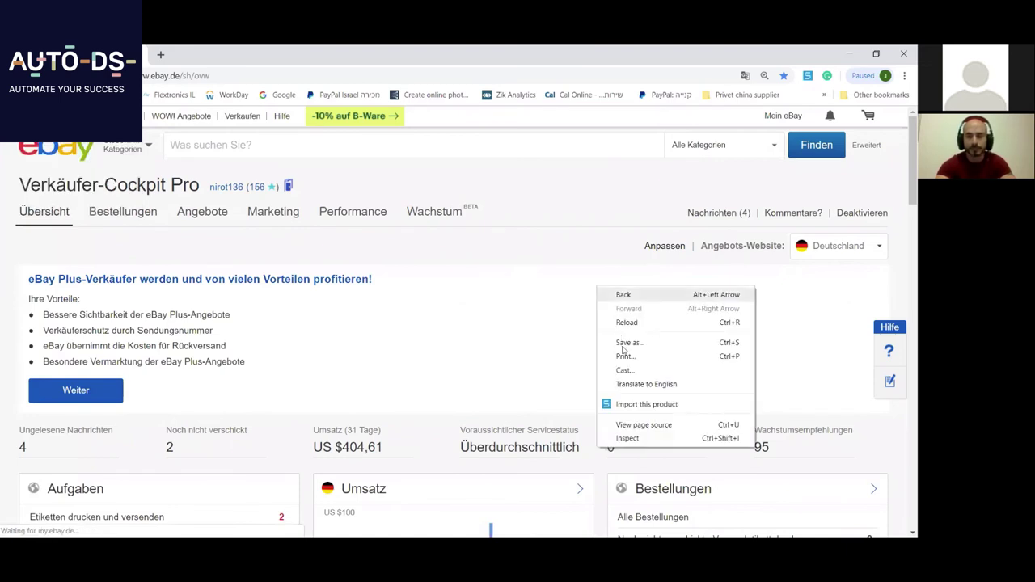
{"action": "left_click", "coordinate": [634, 382]}
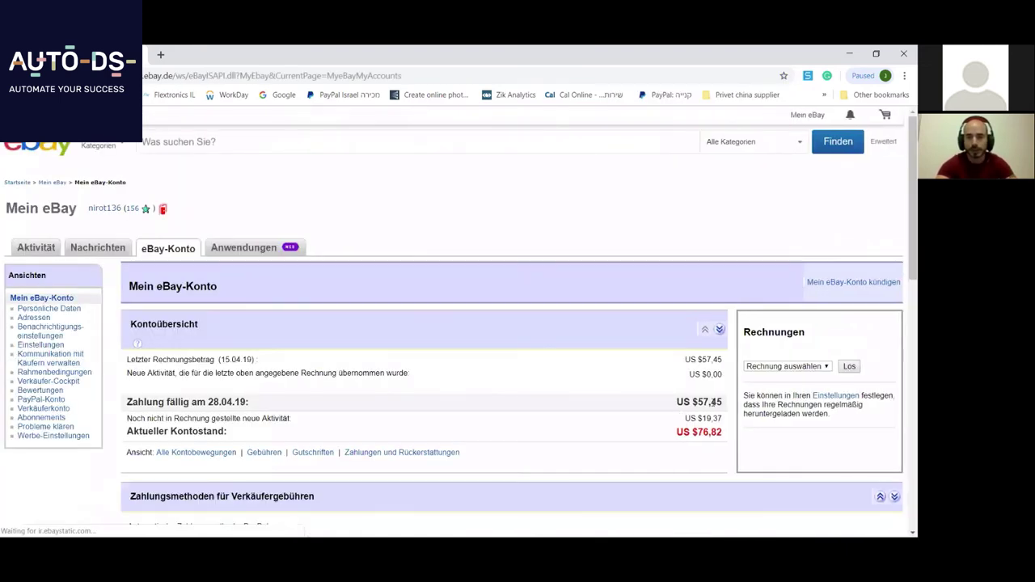
{"action": "right_click", "coordinate": [675, 187]}
{"action": "left_click", "coordinate": [710, 283]}
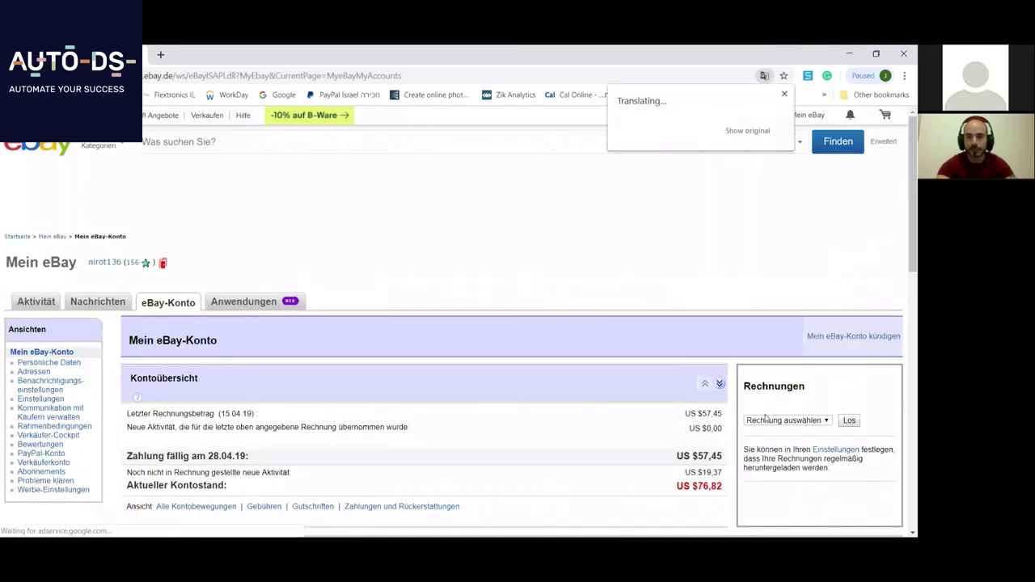
{"action": "left_click", "coordinate": [774, 421]}
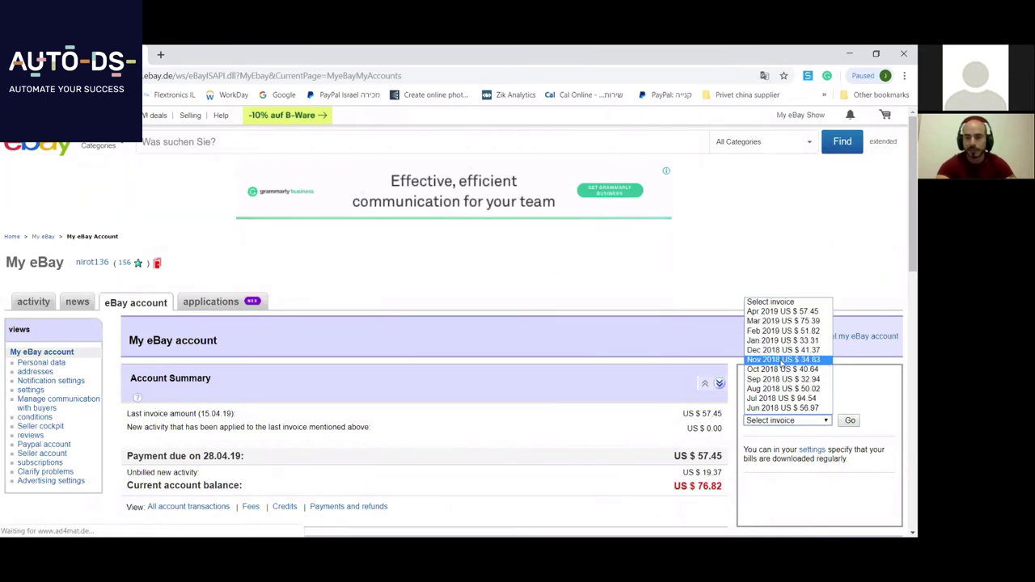
{"action": "left_click", "coordinate": [778, 360]}
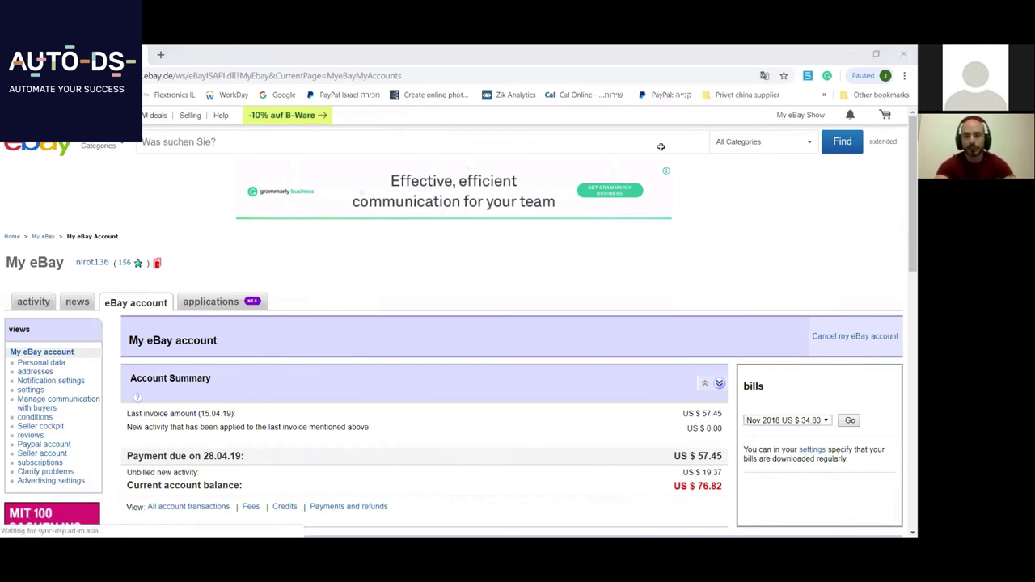
- Enter 34 as Ebay fees in the profit data sheet
{"action": "key", "text": "alt+Tab"}
{"action": "left_click", "coordinate": [708, 365]}
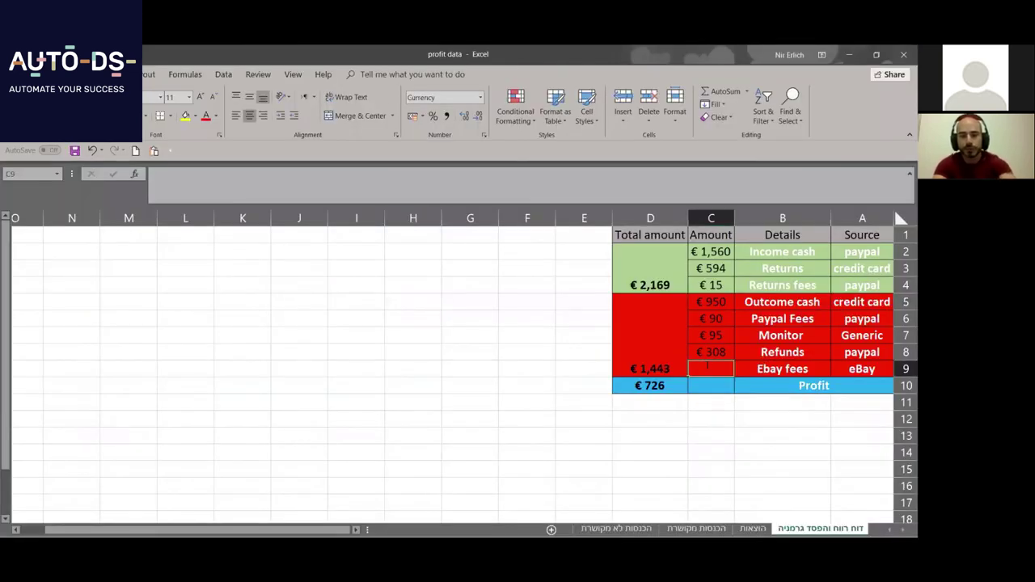
{"action": "type", "text": "34"}
{"action": "left_click", "coordinate": [745, 473]}
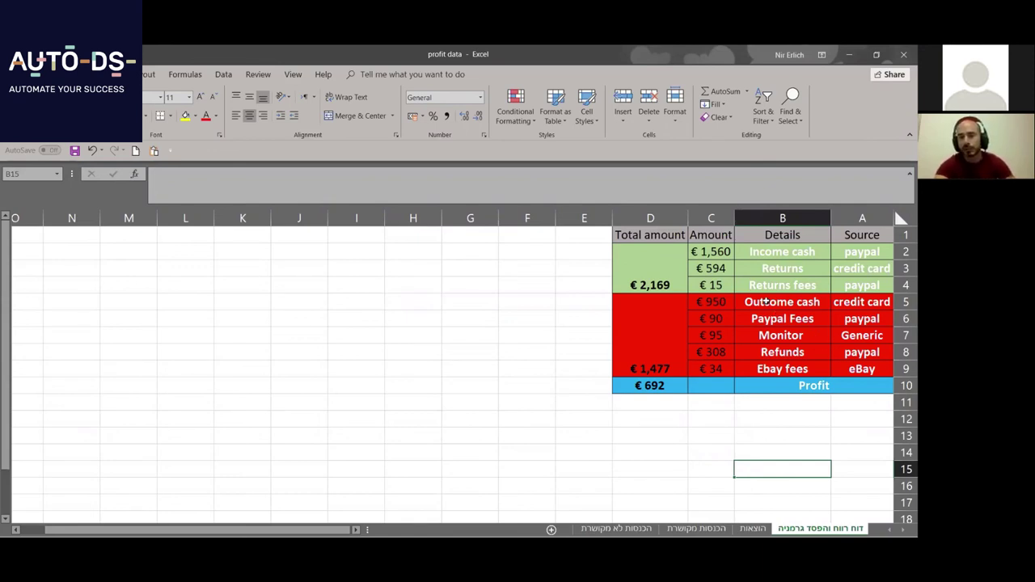
- Review the expense rows and the formulas behind total expenses and profit
{"action": "left_click_drag", "start_coordinate": [765, 301], "coordinate": [799, 369]}
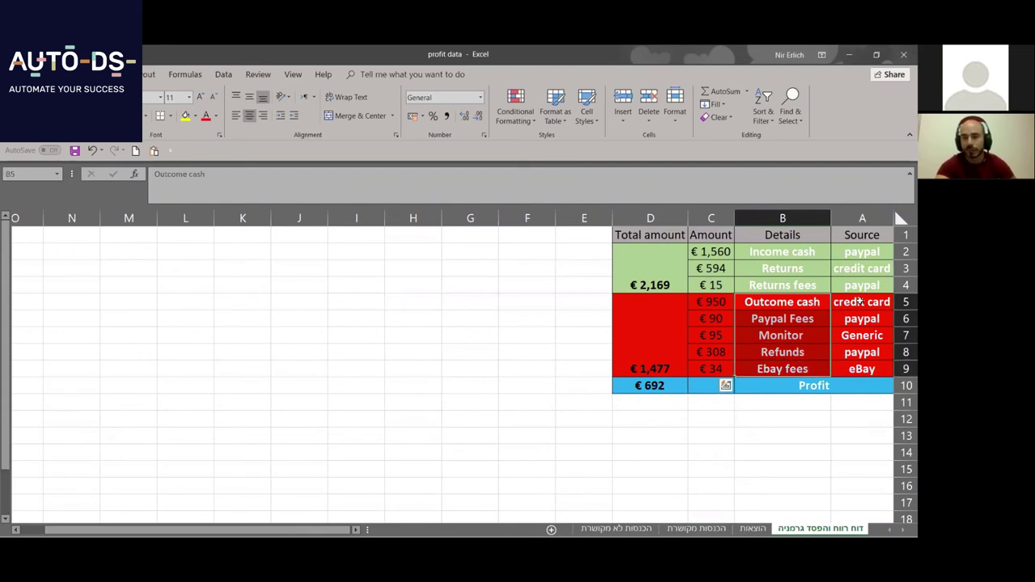
{"action": "left_click_drag", "start_coordinate": [859, 301], "coordinate": [758, 312]}
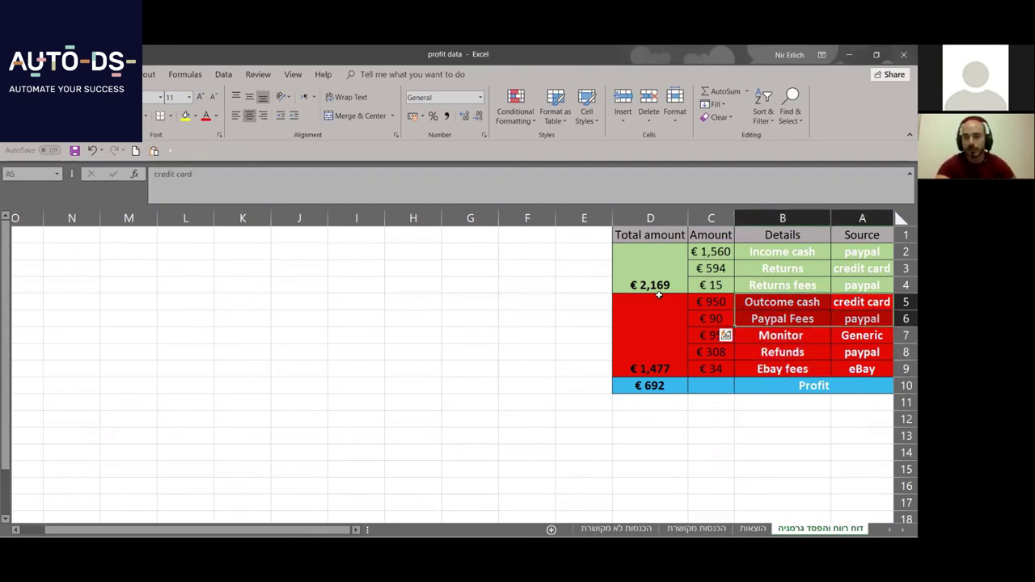
{"action": "left_click", "coordinate": [647, 340]}
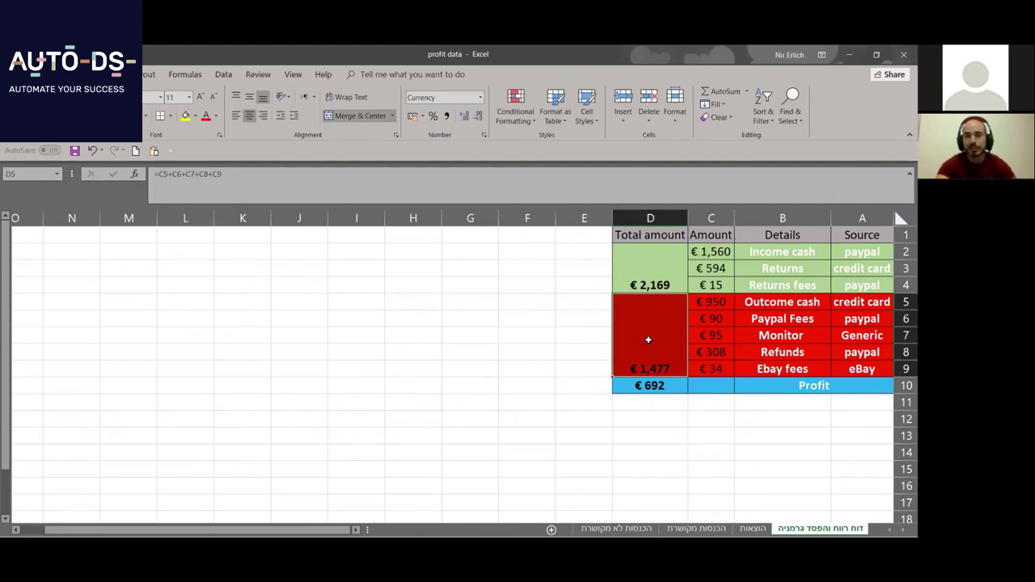
{"action": "left_click", "coordinate": [673, 389]}
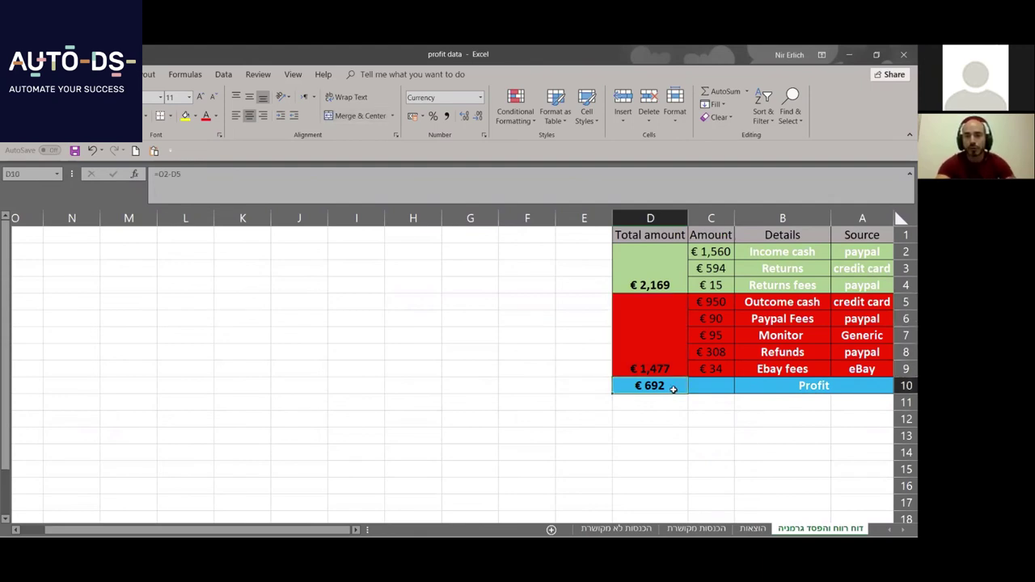